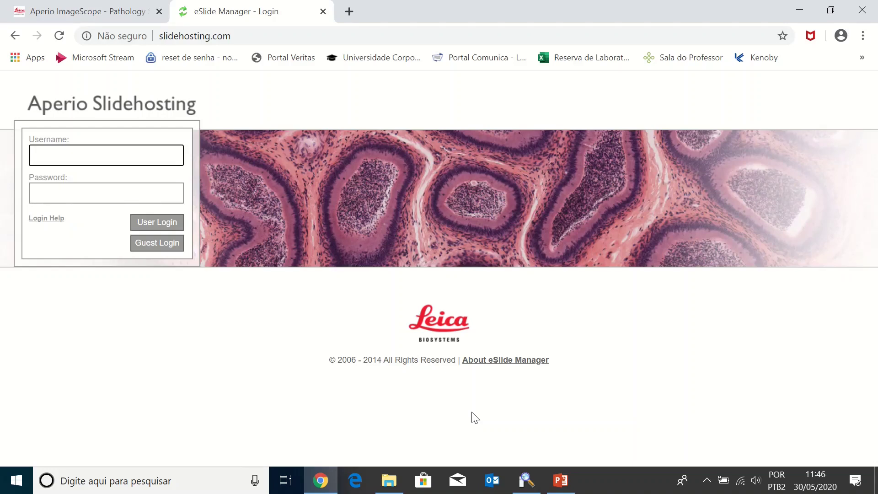
Show the Aperio ImageScope software download page and check its site connection information.
left_click(151, 11)
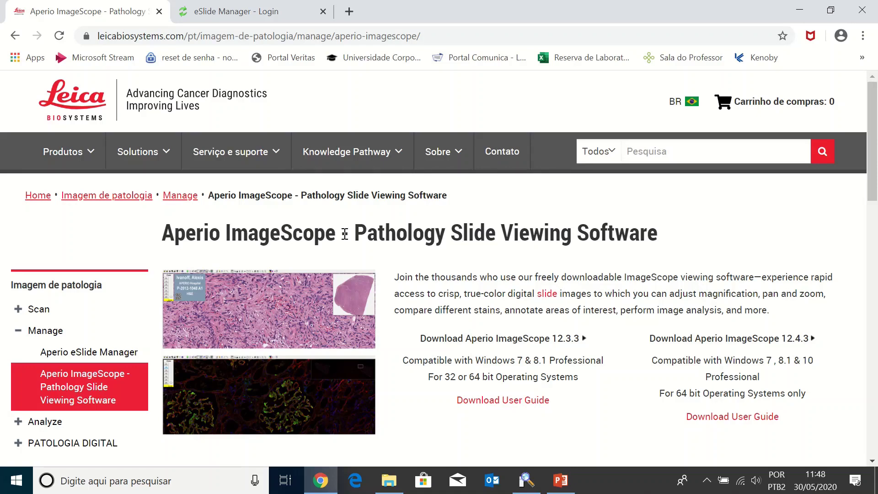
left_click(86, 36)
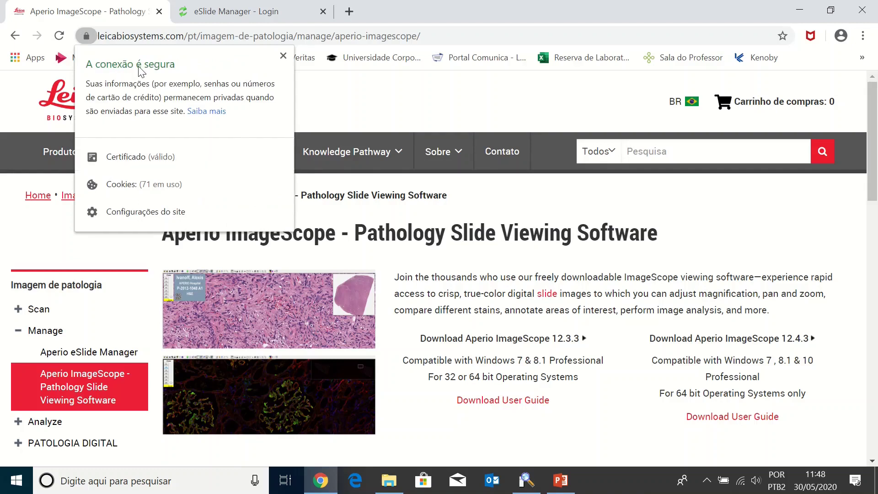
left_click(404, 107)
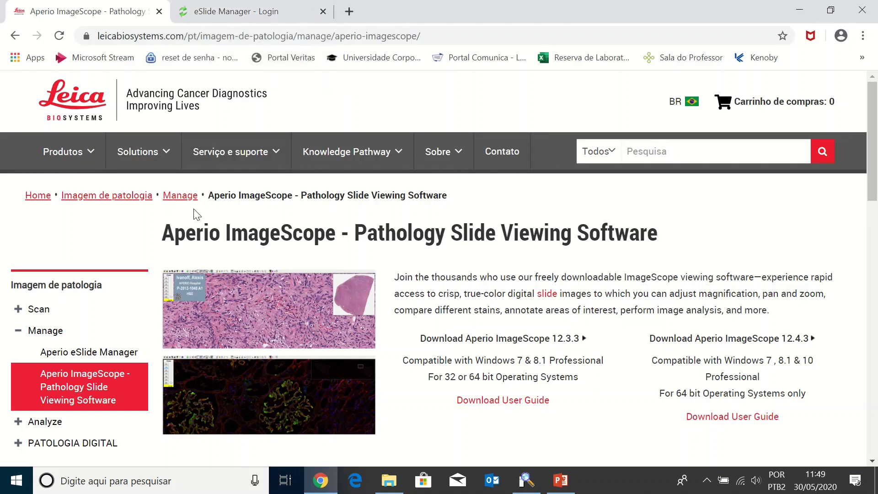
Log in to Aperio Slidehosting as a guest and accept the research-use-only disclaimer.
left_click(217, 14)
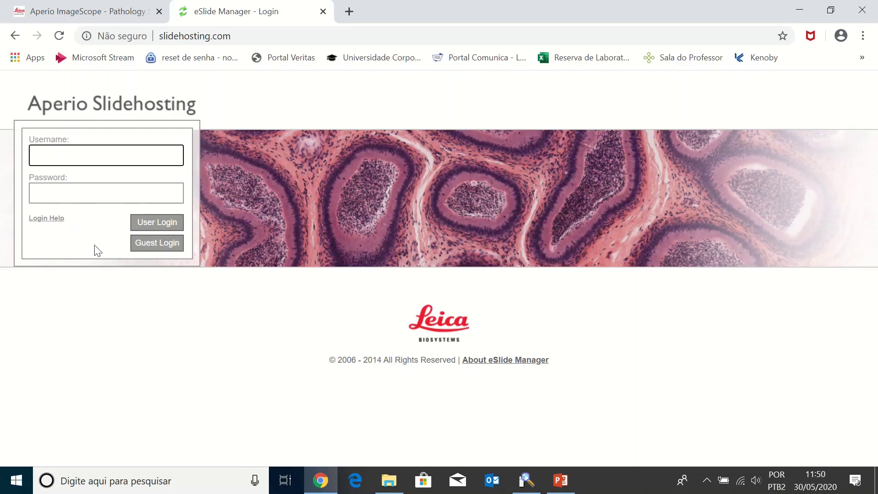
left_click(151, 245)
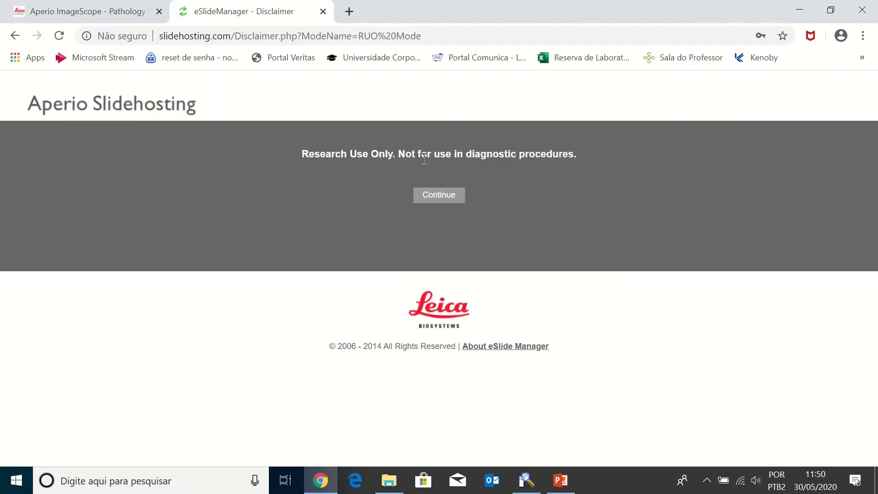
left_click_drag(301, 154, 605, 152)
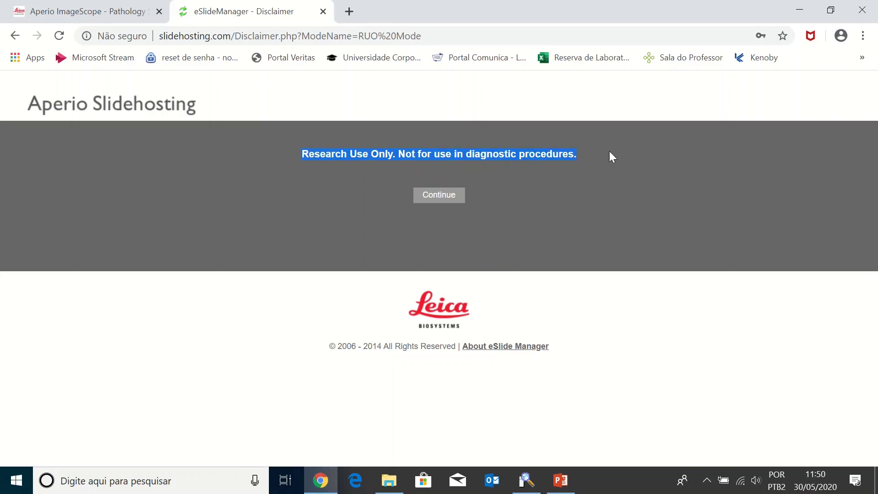
left_click(450, 200)
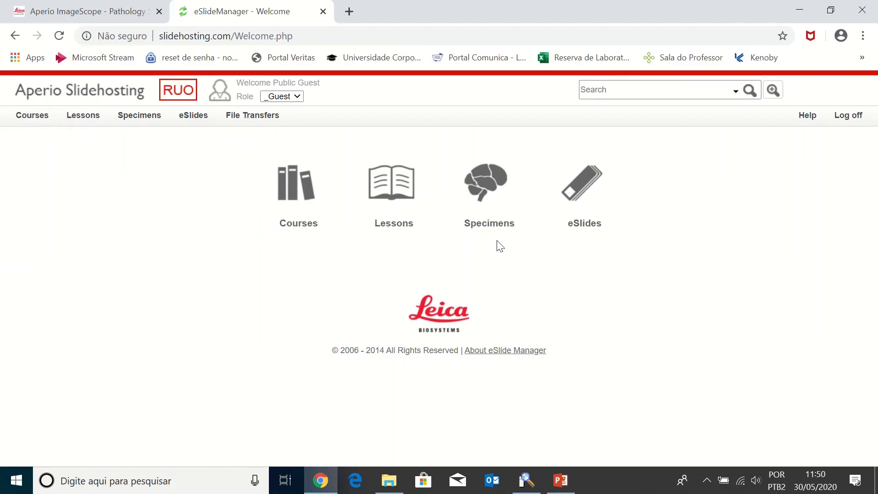
Open the eSlides list, look through the slides on its first page, and dismiss the translation offer.
left_click(580, 229)
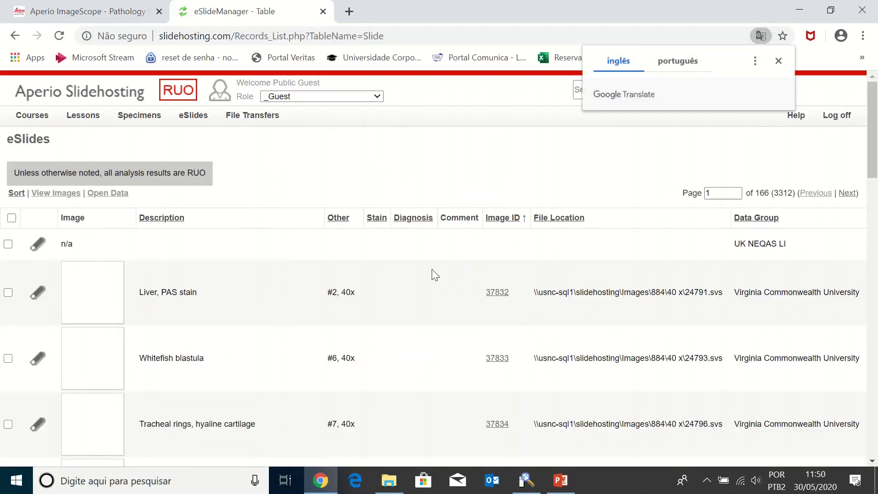
scroll(350, 271, "down", 7)
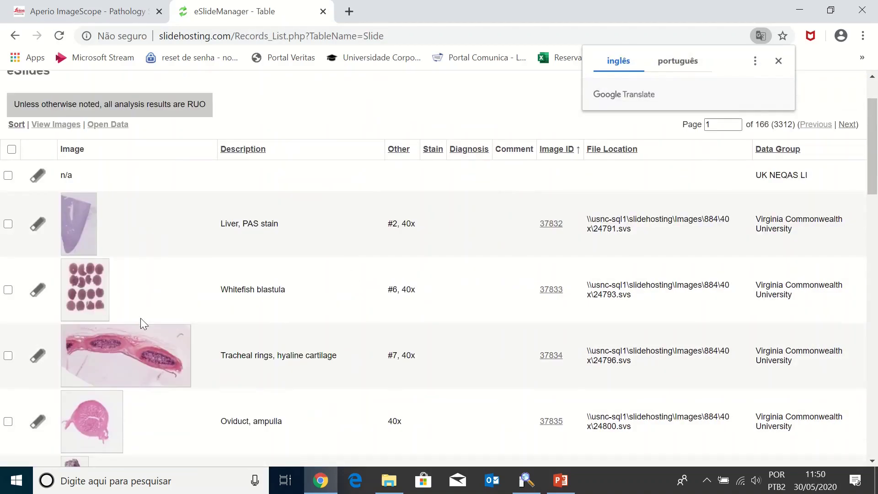
scroll(140, 317, "down", 4)
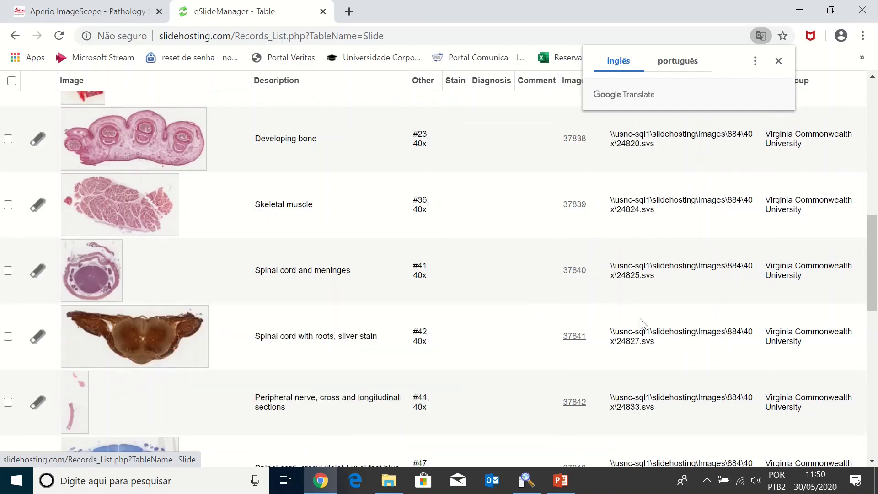
scroll(382, 352, "down", 5)
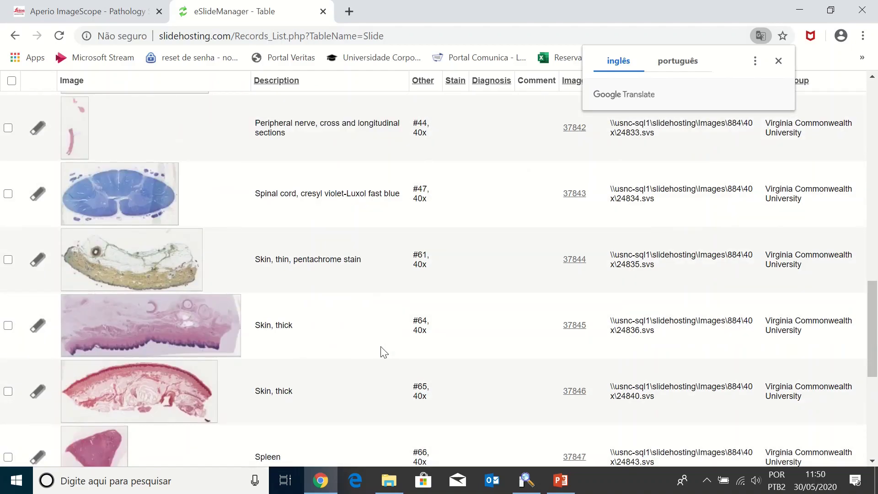
scroll(383, 351, "up", 15)
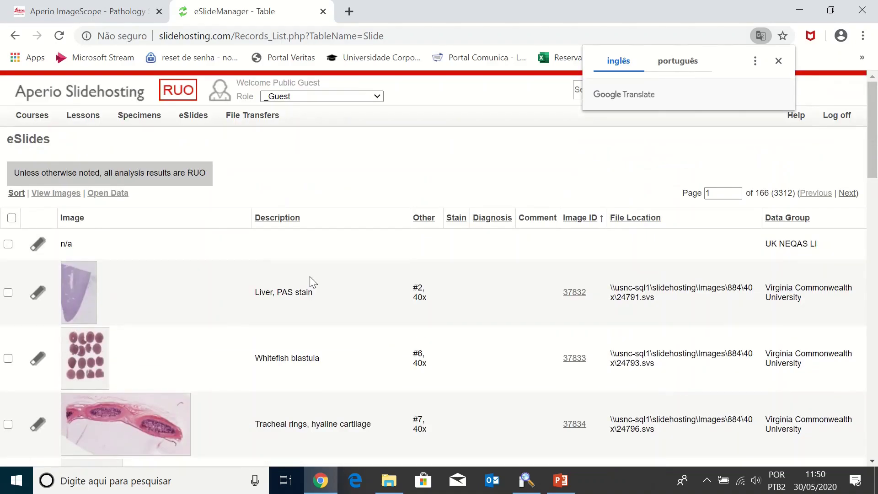
mouse_move(67, 307)
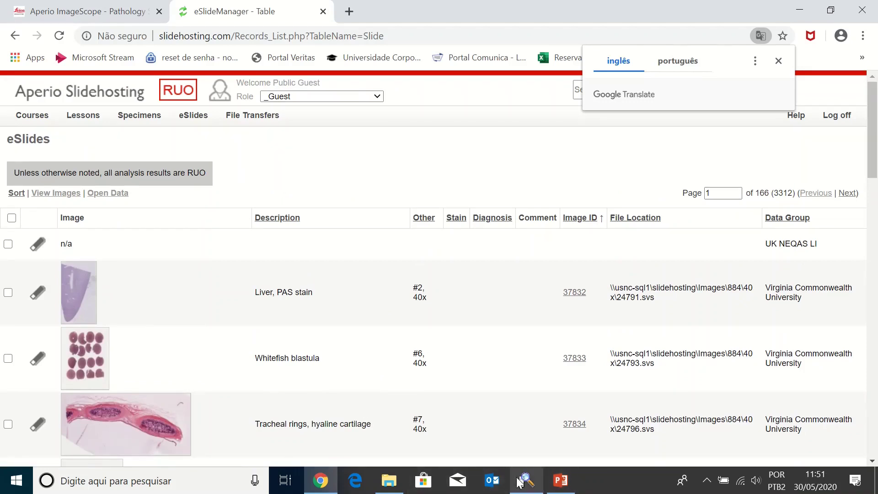
scroll(175, 300, "down", 1)
scroll(174, 298, "down", 7)
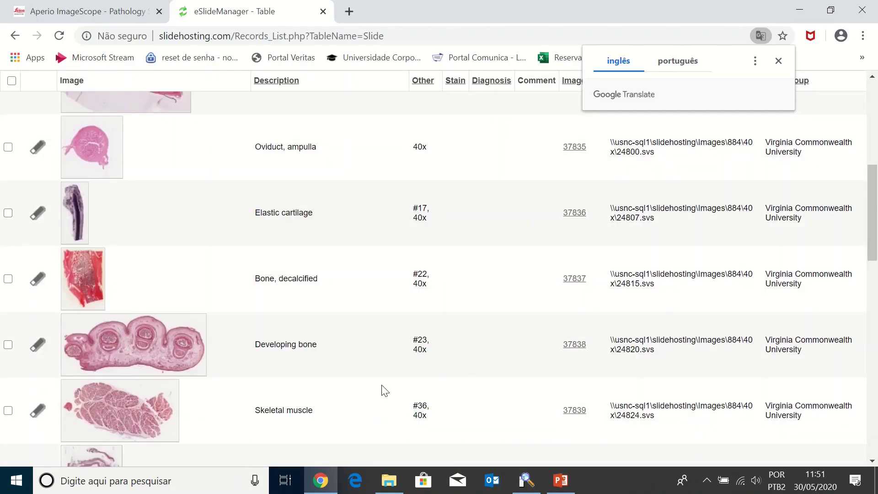
scroll(380, 388, "up", 8)
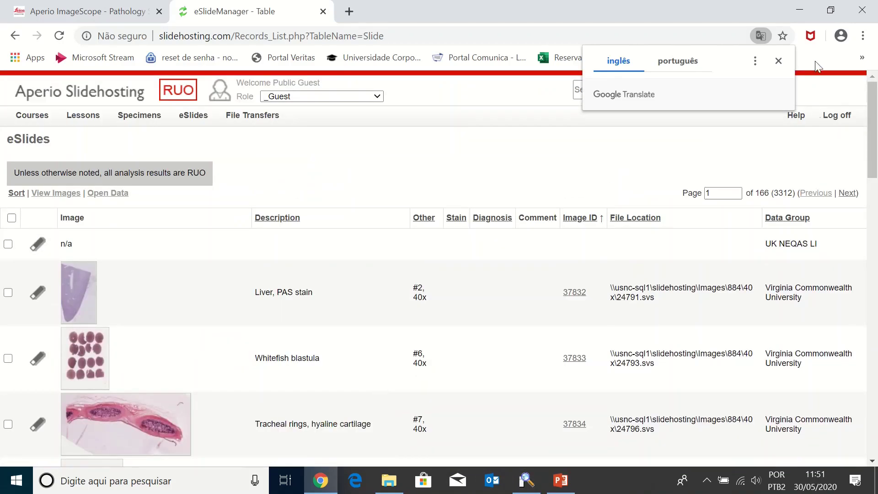
left_click(779, 62)
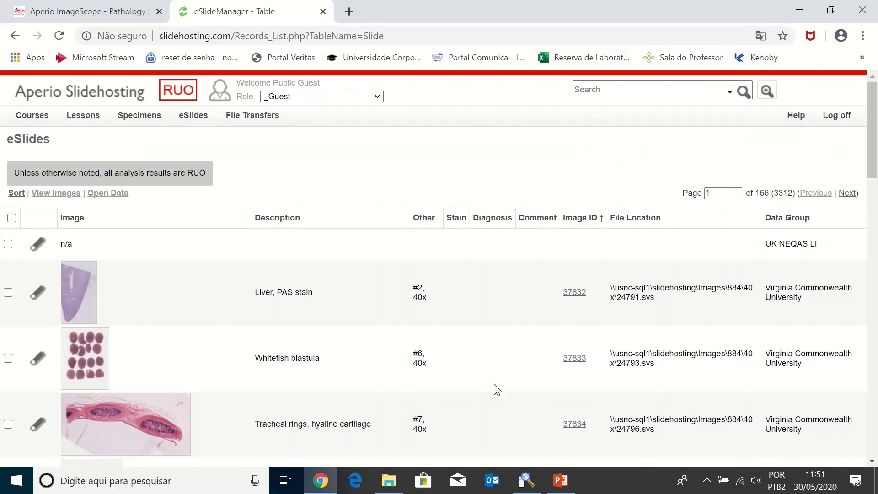
Locate the ImageScope x64 shortcut in the Documents folder and switch to the Aperio ImageScope application.
mouse_move(530, 490)
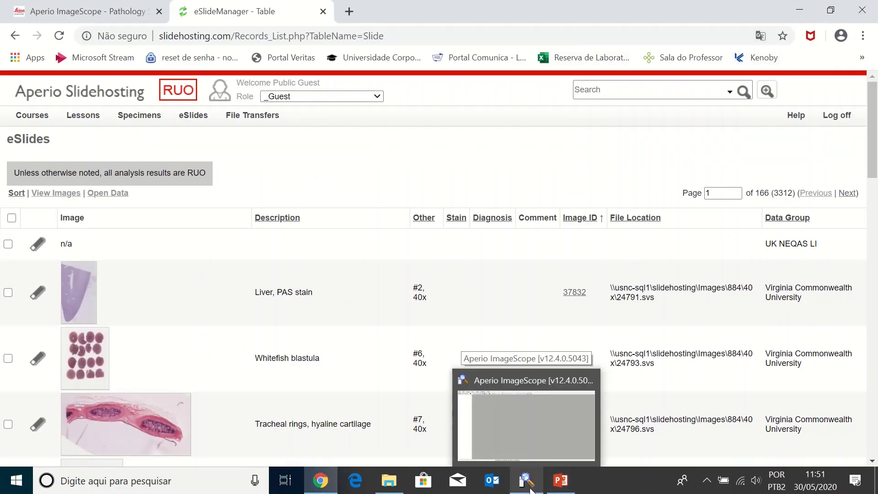
left_click(388, 481)
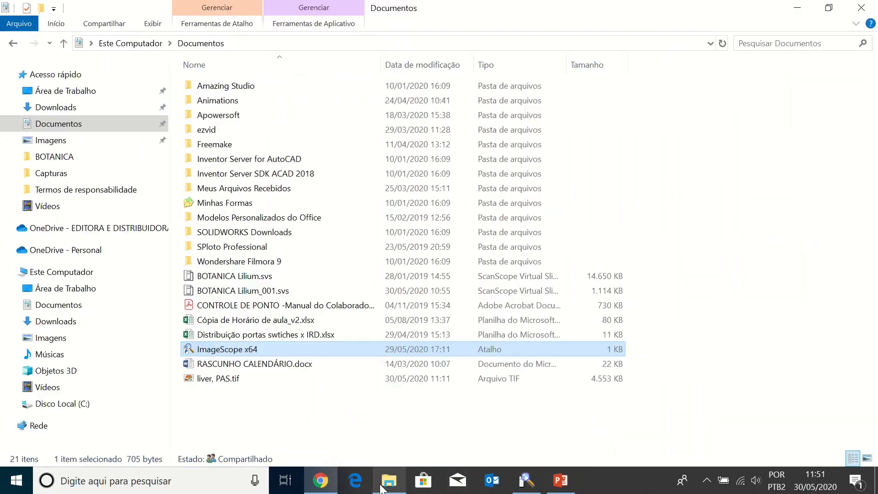
left_click(715, 272)
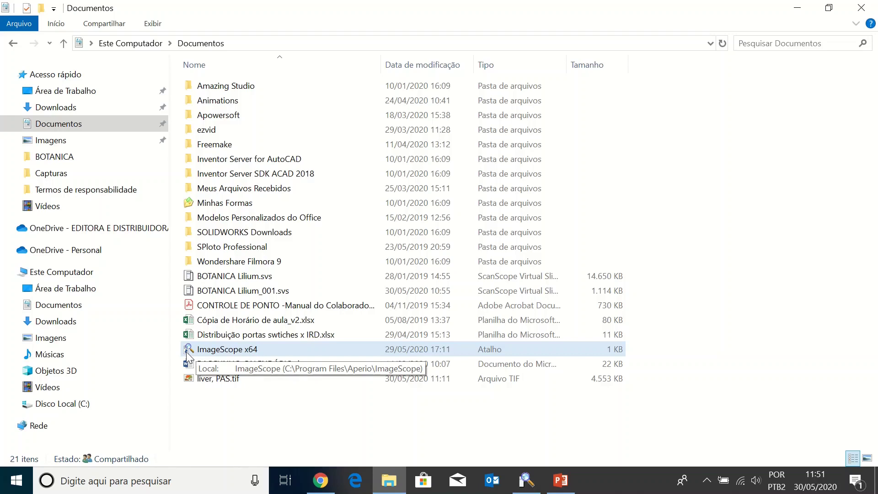
left_click(525, 483)
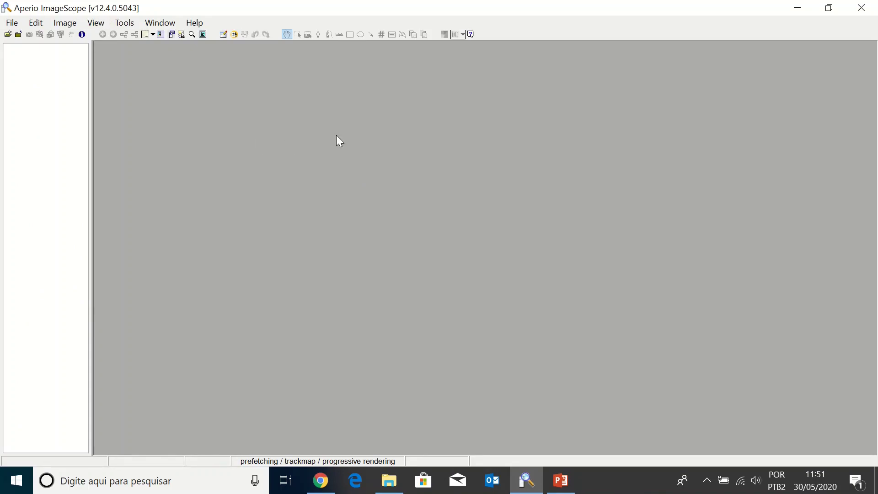
Open the slide BOTANICA Lilium.svs from the Documents folder and close it again.
left_click(8, 36)
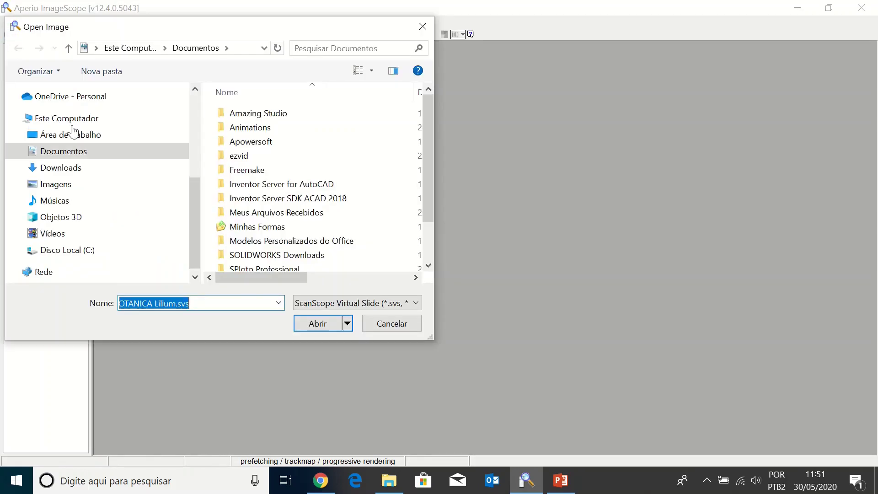
left_click(429, 265)
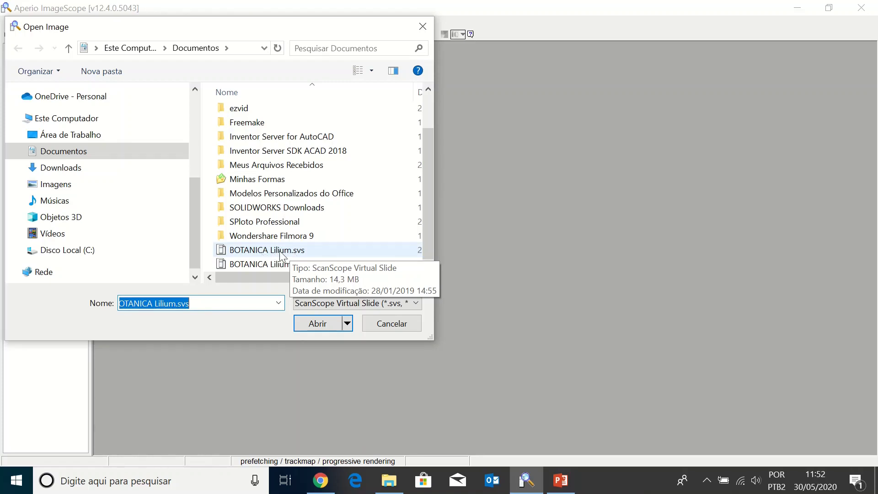
left_click(281, 255)
double_click(273, 253)
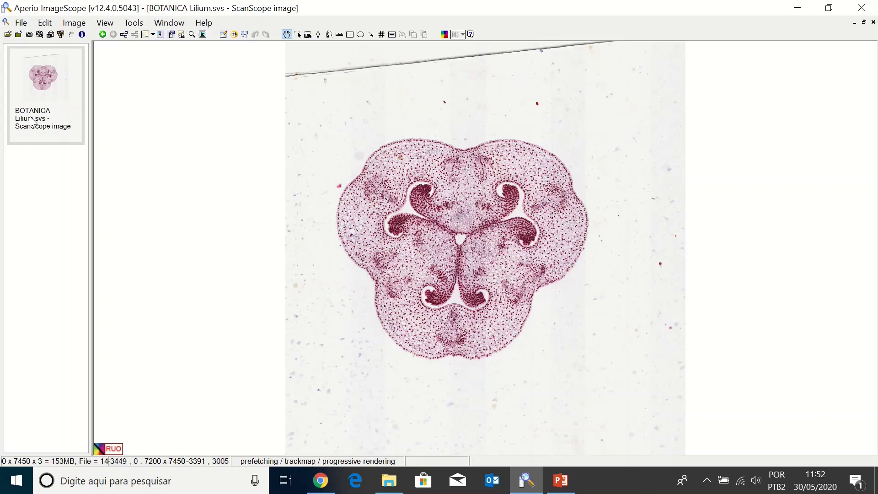
left_click(18, 36)
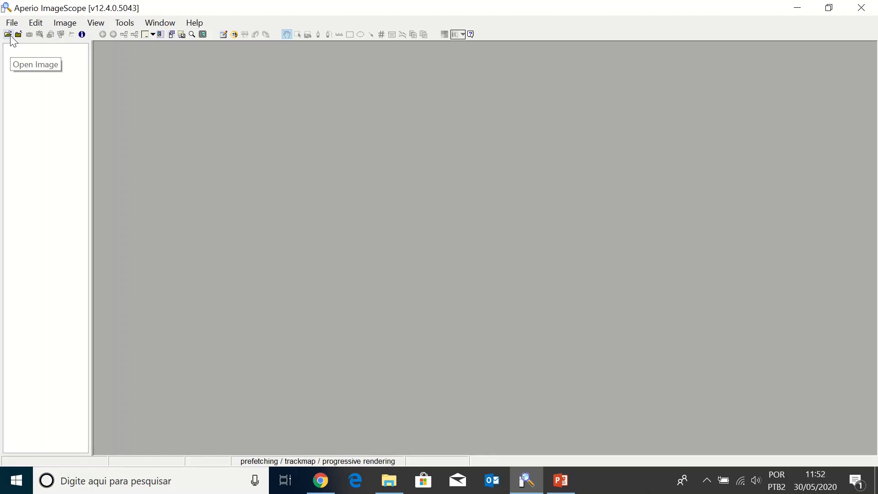
Reopen the slide image BOTANICA Lilium.svs from the Documents folder.
left_click(8, 36)
scroll(365, 246, "down", 2)
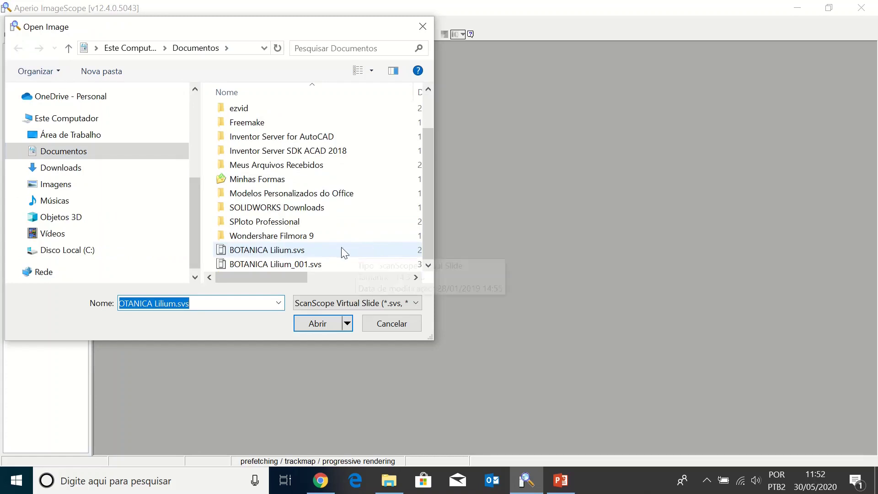
left_click(316, 250)
left_click(312, 326)
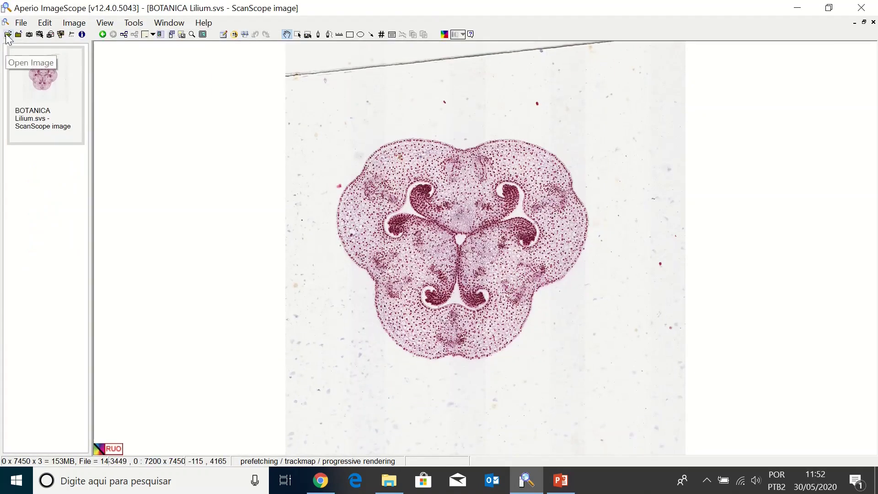
Review the available file commands and pan across the BOTANICA Lilium slide.
left_click(20, 25)
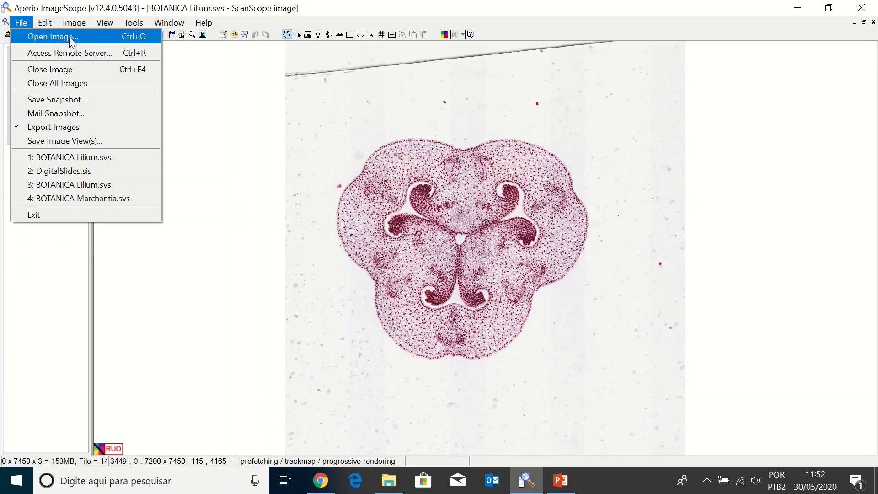
left_click(231, 172)
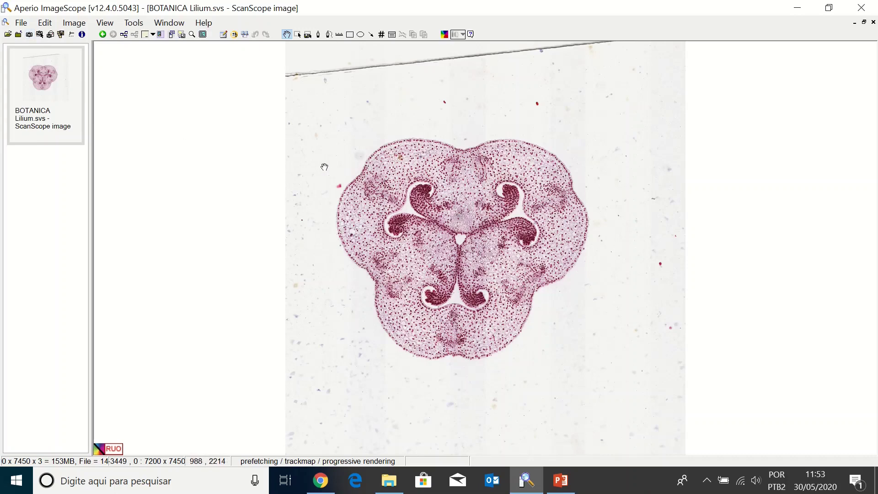
left_click_drag(299, 125, 207, 131)
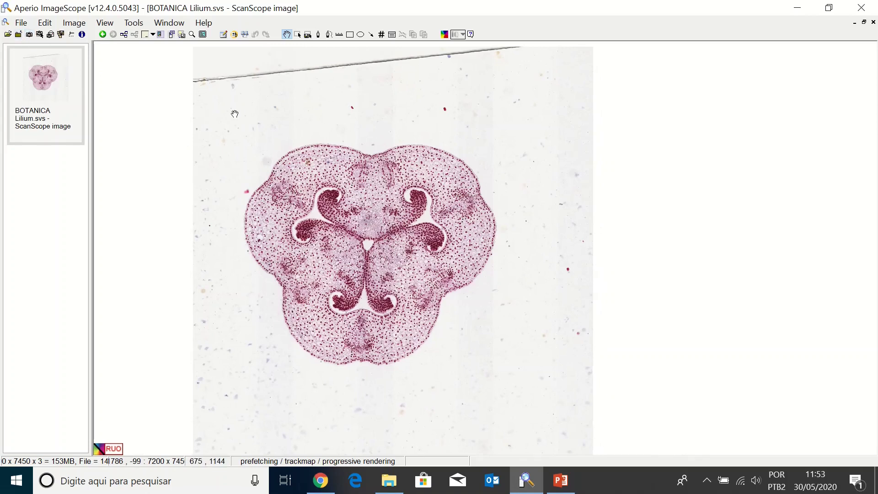
left_click_drag(264, 137, 283, 118)
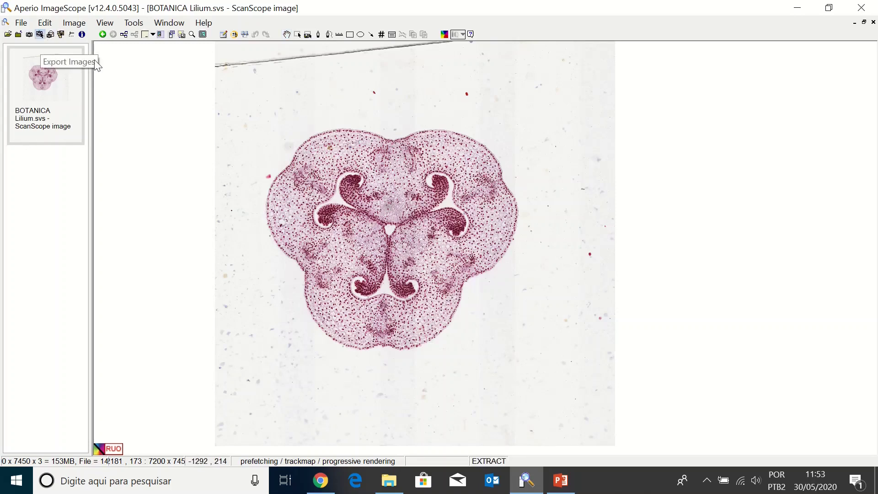
Select a rectangular region of the Lilium section for Export Images and cancel the export.
left_click_drag(275, 117, 432, 244)
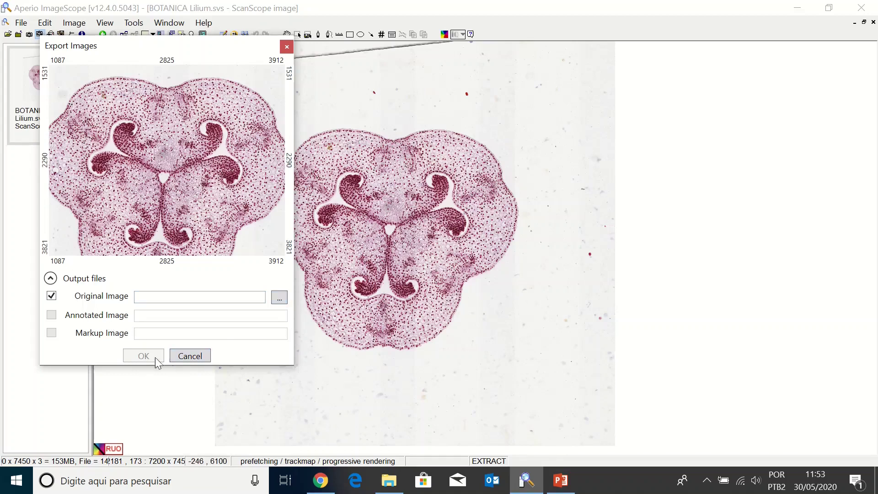
left_click(191, 357)
left_click(531, 483)
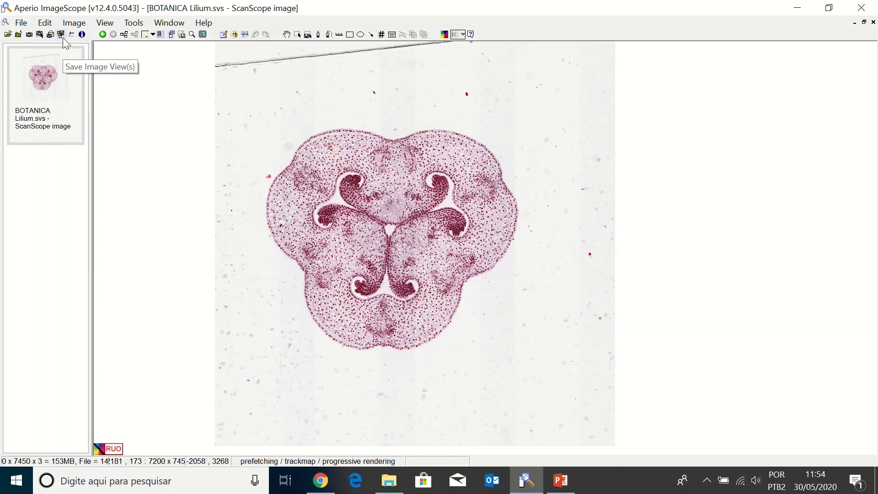
Switch to Pan Navigation, review the Save Image View(s) options in the Documents folder and cancel the save.
left_click(287, 35)
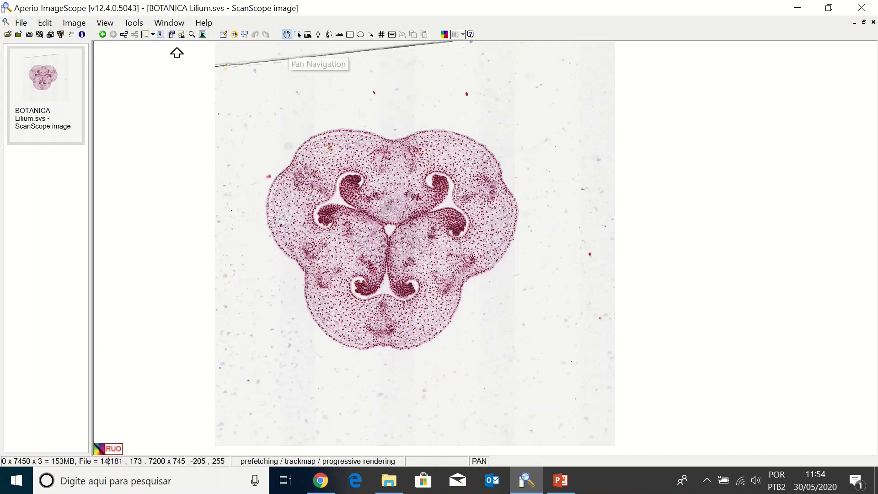
left_click(63, 36)
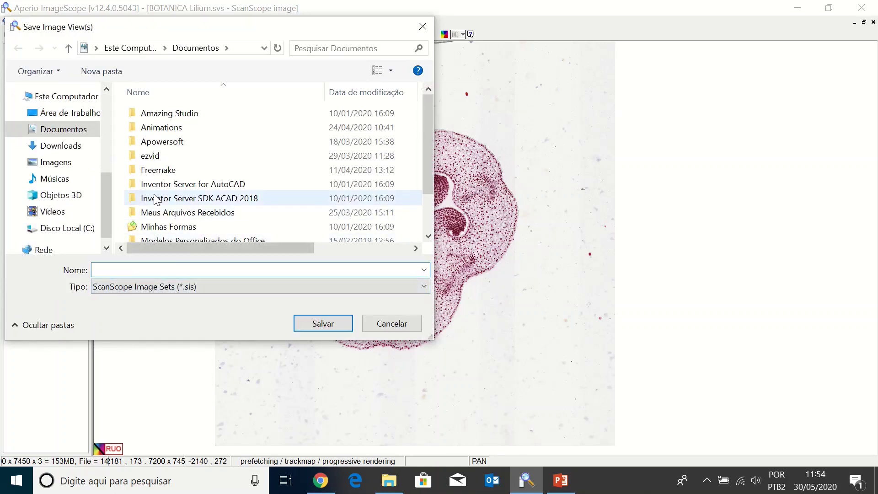
scroll(156, 199, "down", 2)
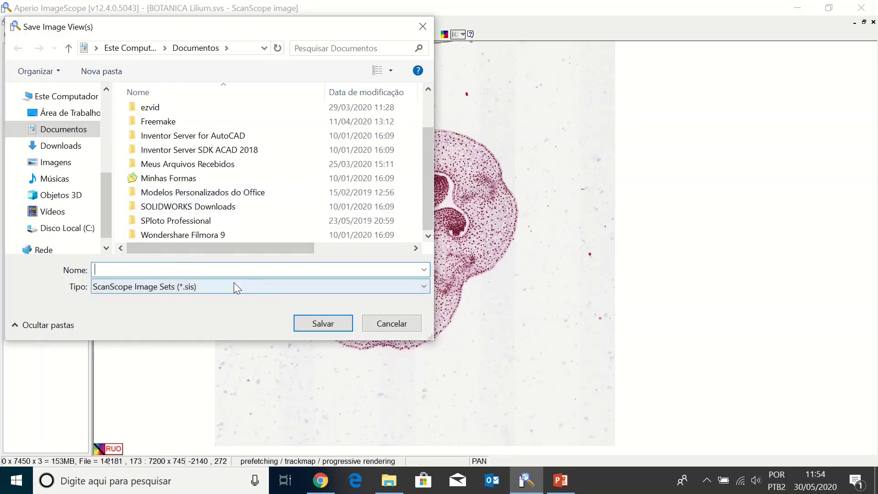
left_click(383, 325)
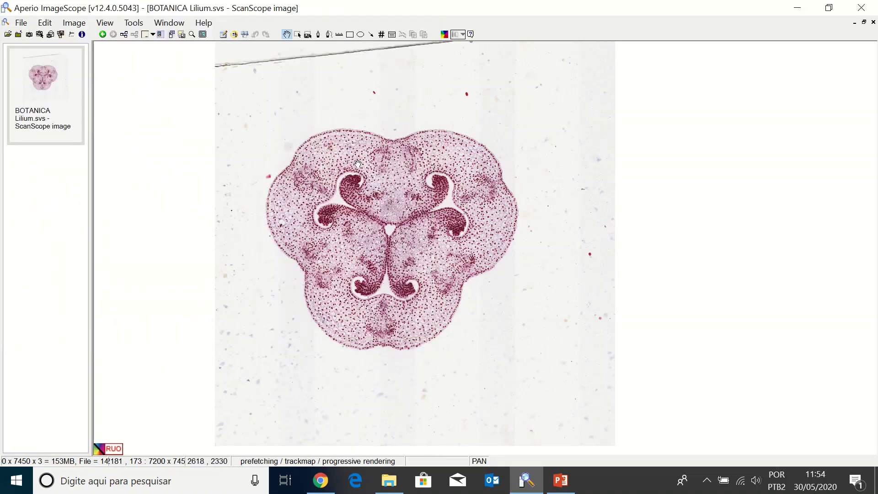
Try a contrast of 2 on the main image in Color Adjustment and return it to 0.
left_click(71, 35)
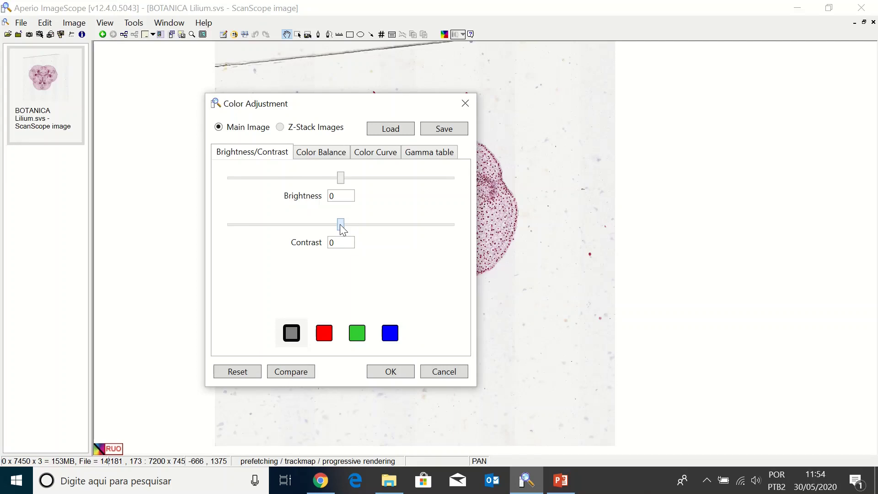
mouse_move(342, 228)
left_mouse_down()
mouse_move(417, 233)
mouse_move(231, 229)
mouse_move(268, 240)
mouse_move(406, 240)
mouse_move(345, 234)
left_mouse_up()
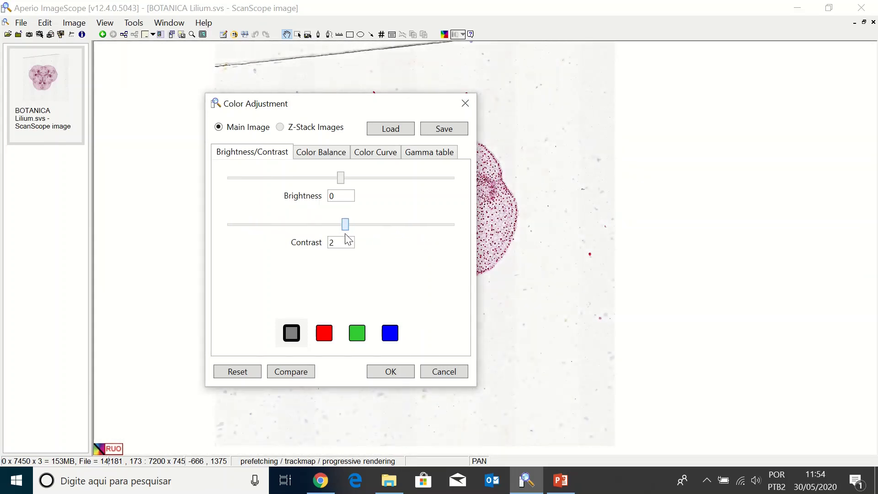
mouse_move(343, 176)
left_mouse_down()
mouse_move(390, 177)
mouse_move(341, 182)
left_mouse_up()
left_click_drag(346, 228, 342, 229)
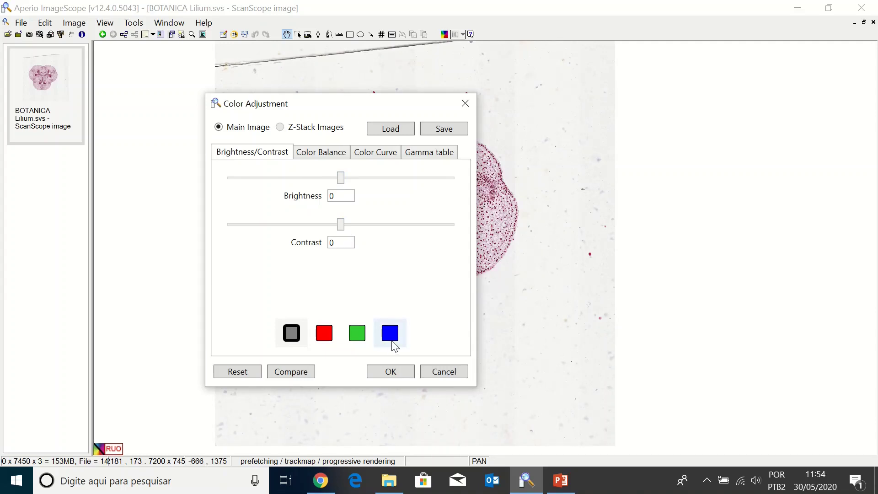
Try contrast changes on the blue and green channels and cancel the color adjustment.
left_click(391, 338)
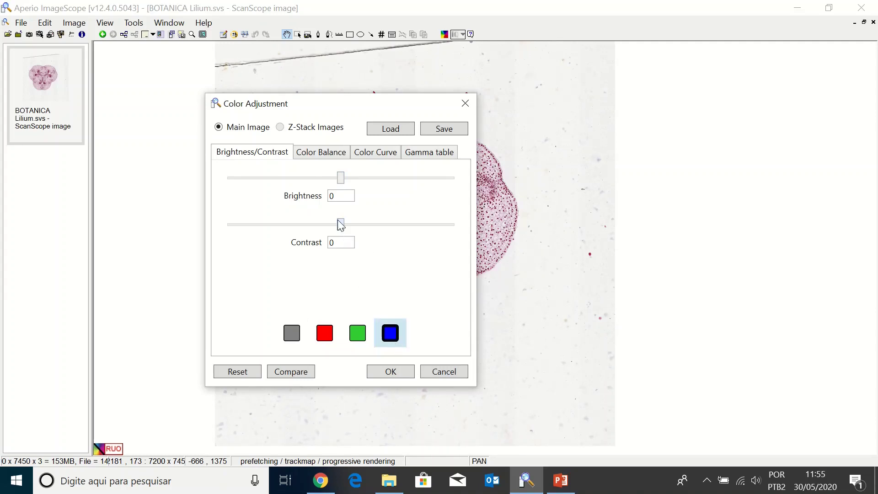
left_click_drag(343, 232, 412, 230)
left_click(362, 338)
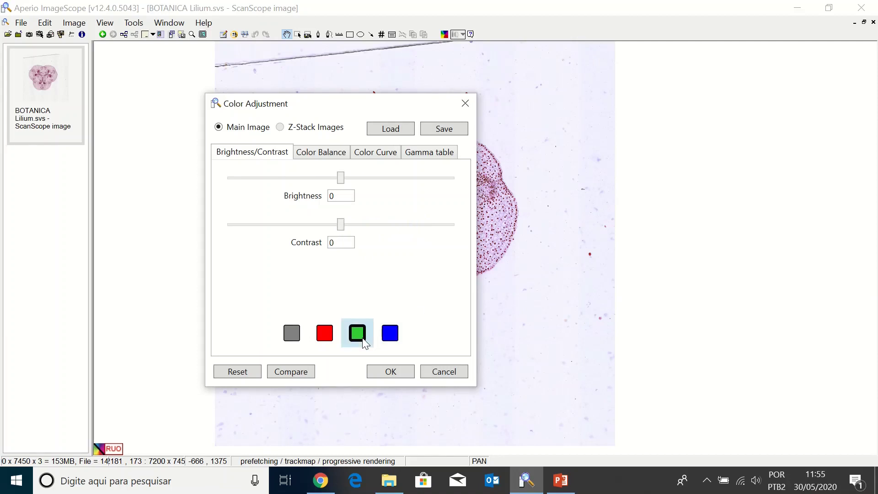
mouse_move(340, 231)
left_mouse_down()
mouse_move(428, 229)
mouse_move(342, 237)
left_mouse_up()
left_click(391, 336)
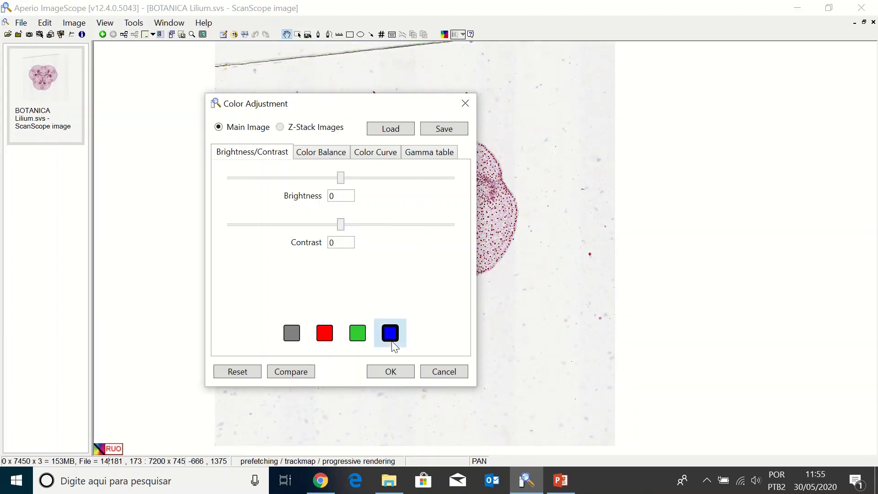
left_click(444, 372)
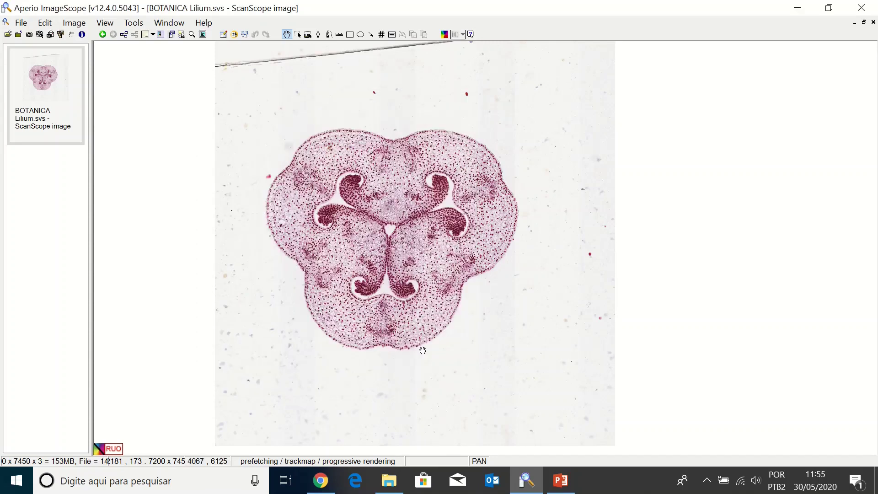
Examine the slide's information, thumbnail and label in Image Information and close it.
left_click(82, 35)
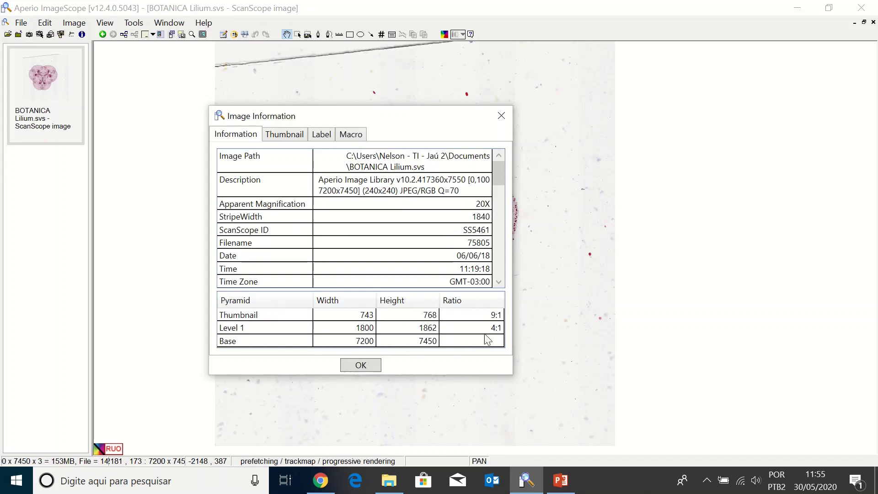
left_click(300, 135)
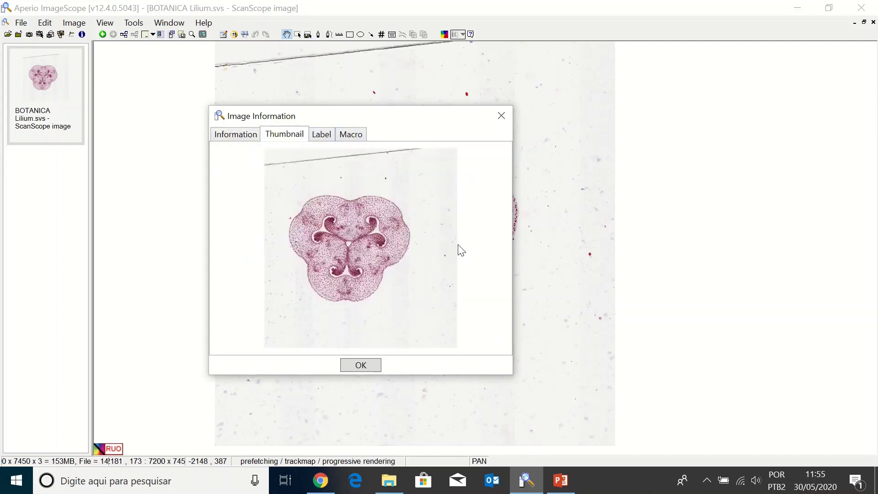
left_click(319, 135)
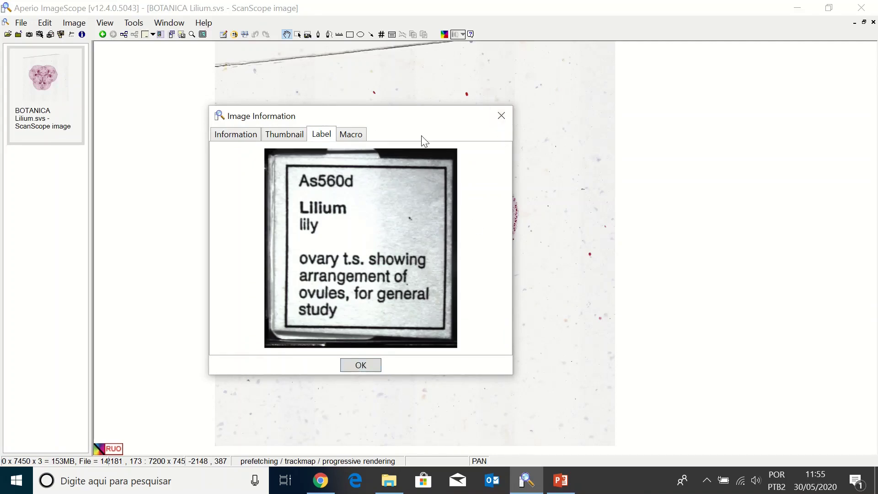
left_click(501, 116)
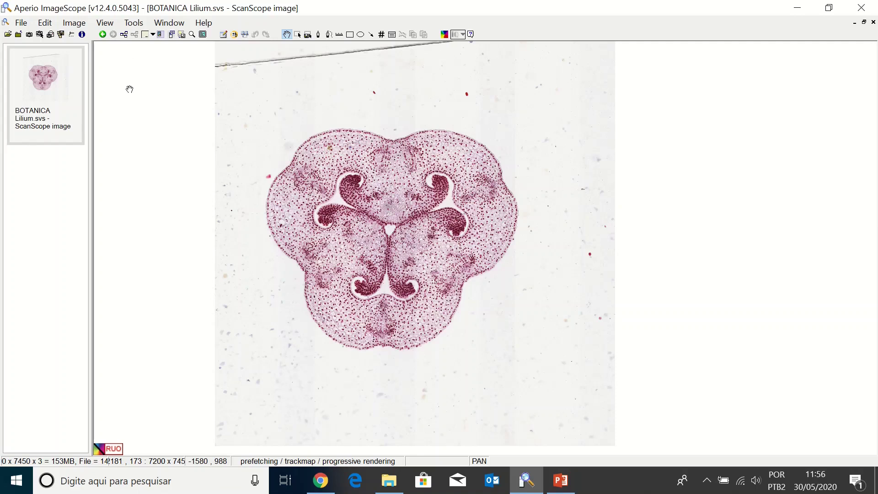
Try the red crosshair marker of the view synchronization on the slide and pan across the Lilium section.
left_click(124, 34)
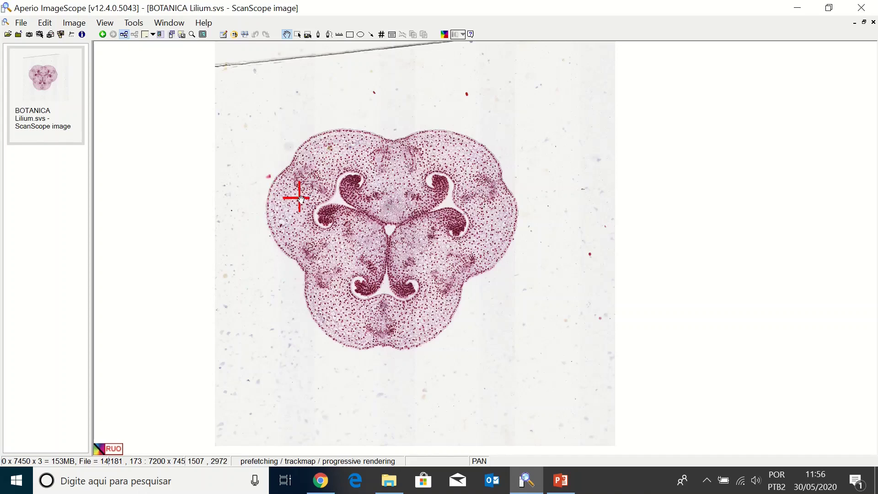
mouse_move(294, 196)
left_mouse_down()
mouse_move(362, 235)
mouse_move(312, 230)
mouse_move(251, 204)
mouse_move(340, 204)
mouse_move(314, 212)
mouse_move(159, 190)
mouse_move(241, 180)
mouse_move(315, 210)
mouse_move(265, 218)
mouse_move(206, 189)
mouse_move(191, 197)
mouse_move(225, 202)
left_mouse_up()
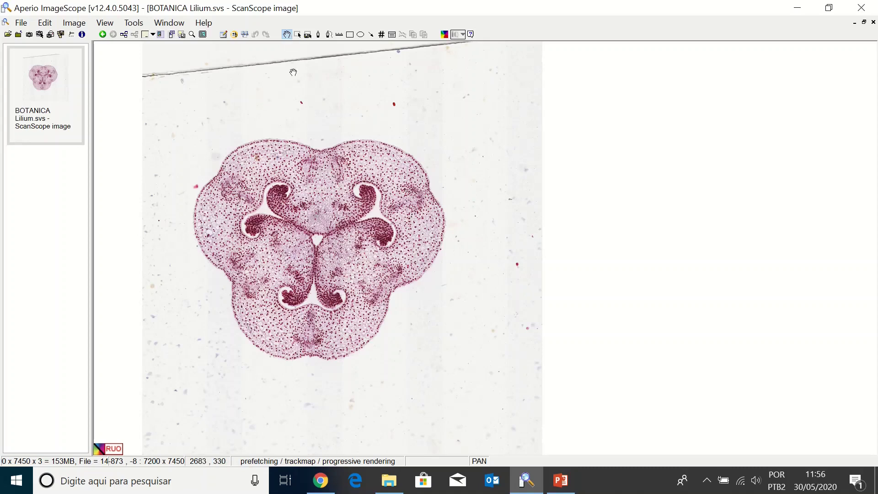
left_click_drag(248, 107, 278, 120)
mouse_move(267, 88)
left_mouse_down()
mouse_move(309, 112)
mouse_move(287, 103)
mouse_move(225, 107)
mouse_move(314, 106)
mouse_move(263, 102)
left_mouse_up()
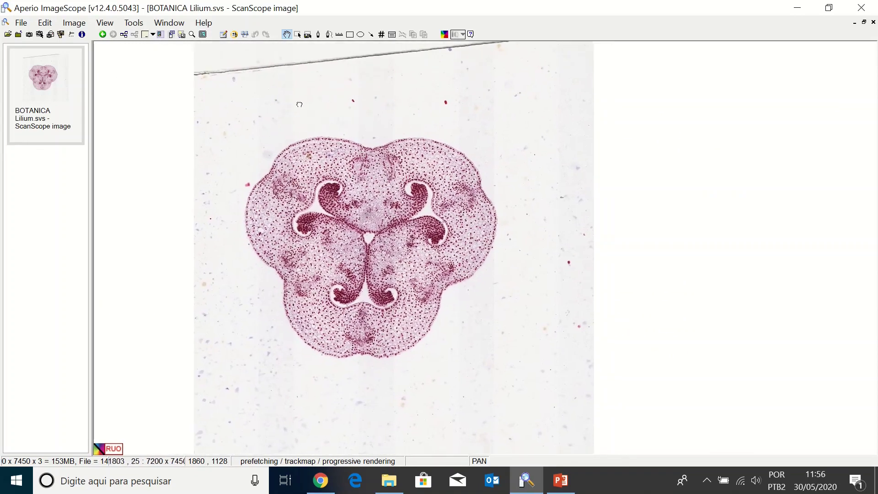
Overlay Axis+Grid on the Lilium slide and change the overlay to Axis Only.
left_click(153, 35)
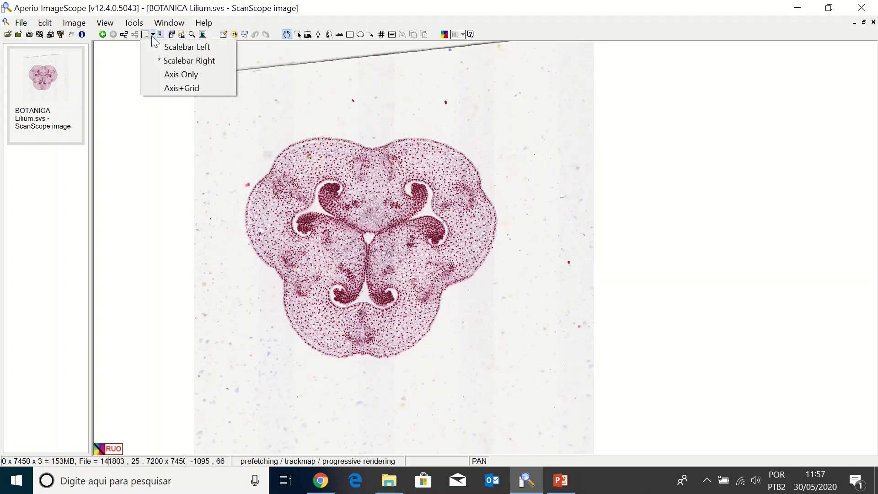
left_click(160, 87)
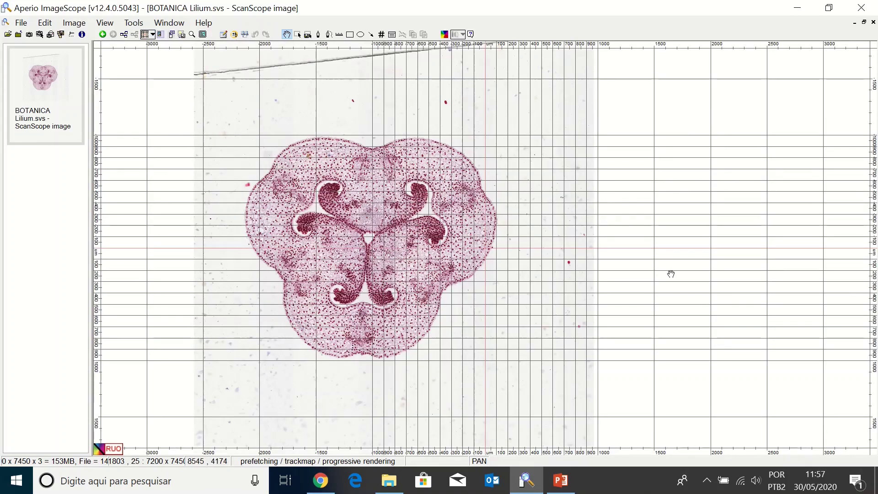
left_click(152, 34)
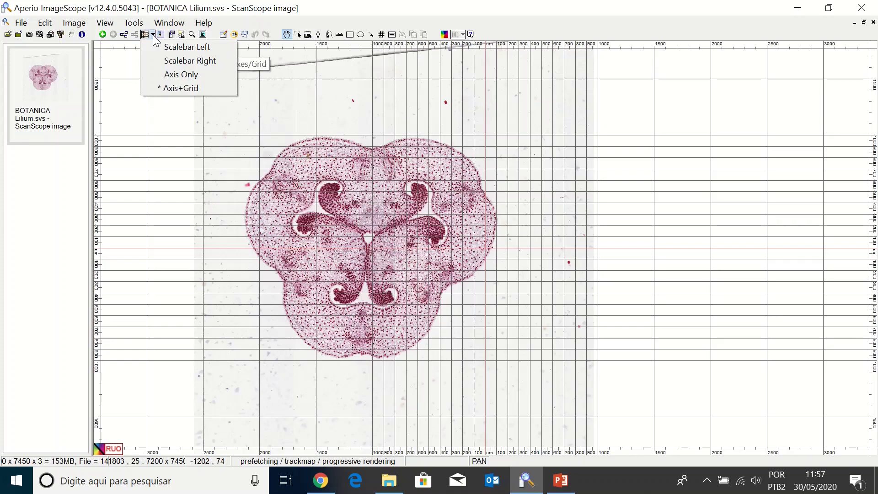
left_click(175, 75)
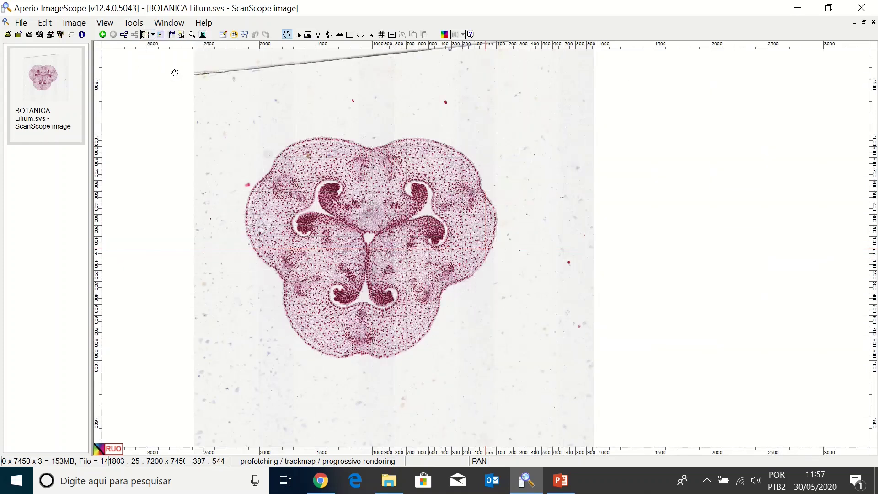
Change the slide overlay to Scalebar Left and switch it to Scalebar Right while panning across the section.
left_click(153, 34)
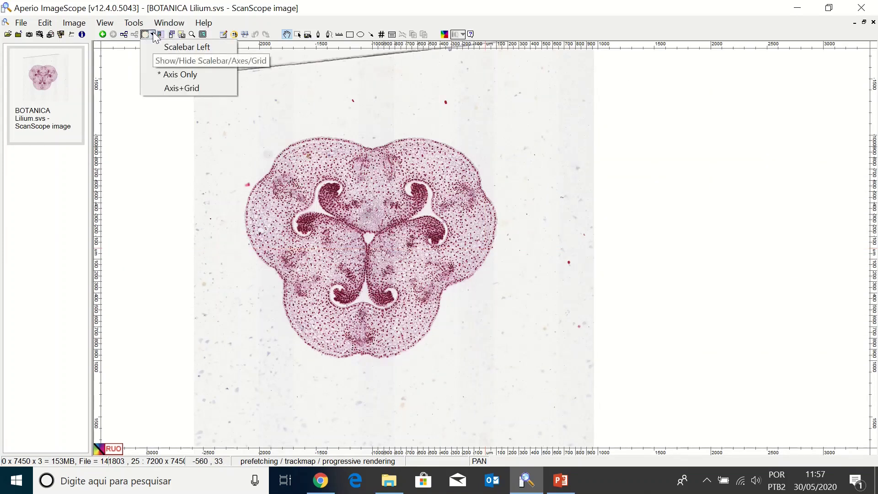
left_click(188, 47)
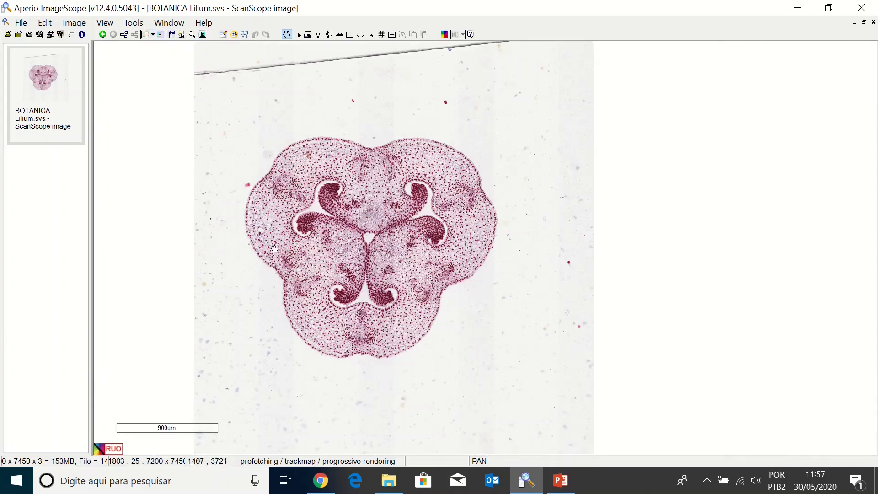
left_click(152, 35)
left_click(158, 62)
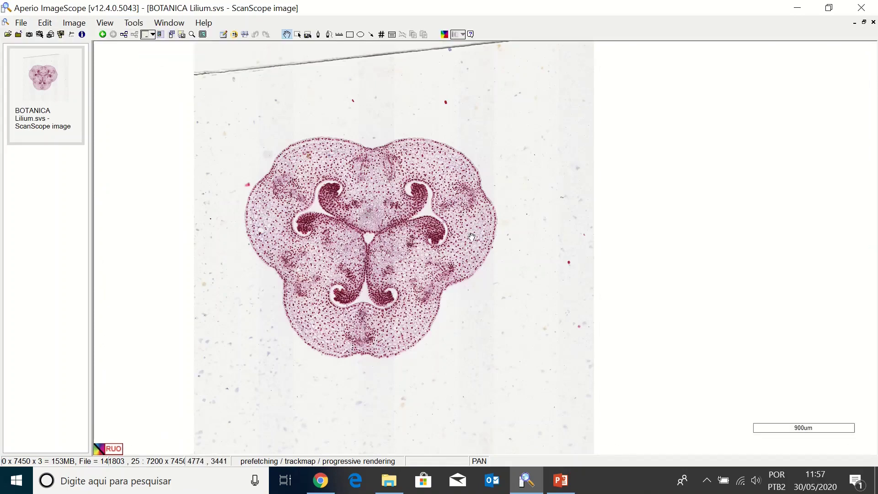
left_click_drag(518, 265, 538, 249)
left_click(152, 35)
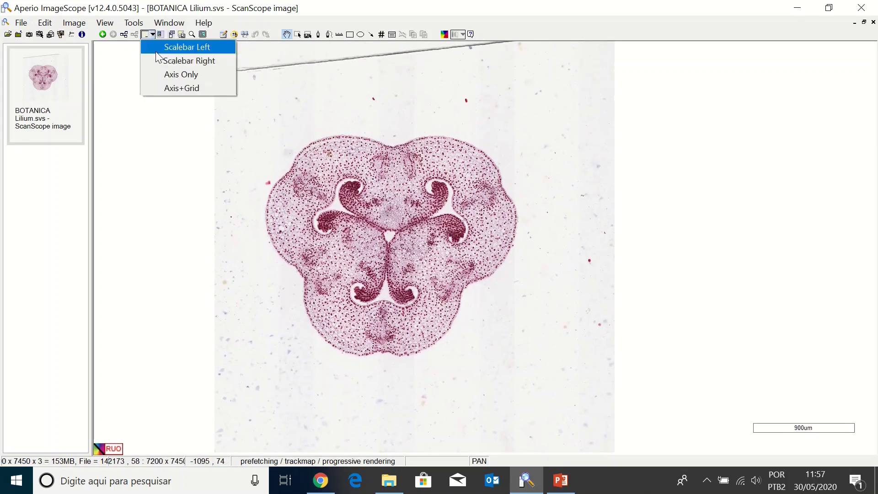
left_click(158, 60)
mouse_move(213, 131)
left_mouse_down()
mouse_move(273, 153)
mouse_move(230, 134)
left_mouse_up()
Overlay Axis+Grid on the slide, show the zoom slider and reduce the overlay to Axis Only.
left_click(152, 34)
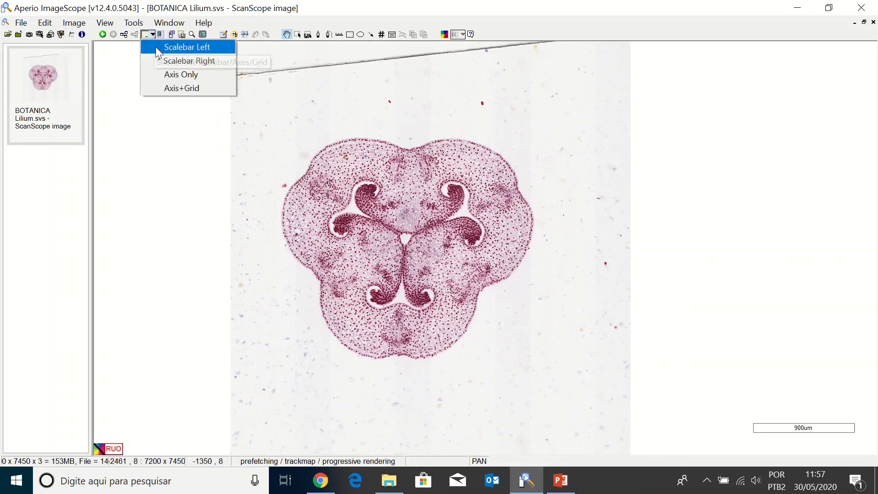
left_click(166, 88)
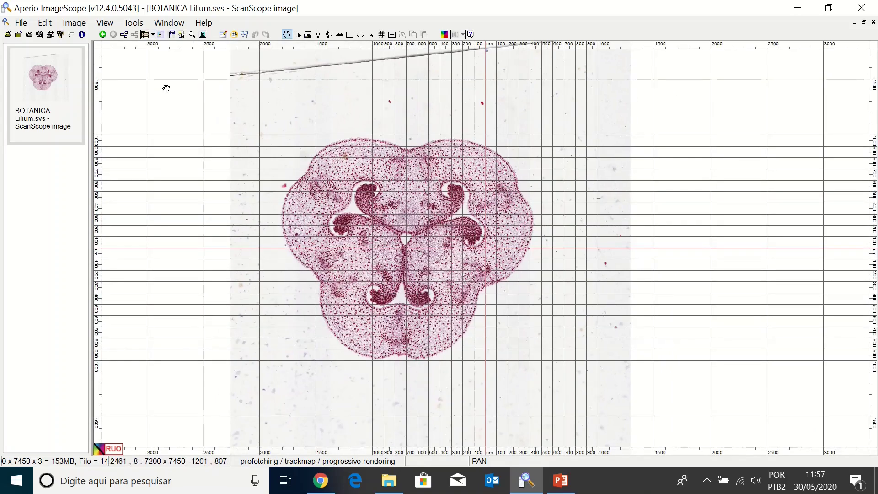
left_click(152, 35)
left_click(159, 35)
left_click(160, 35)
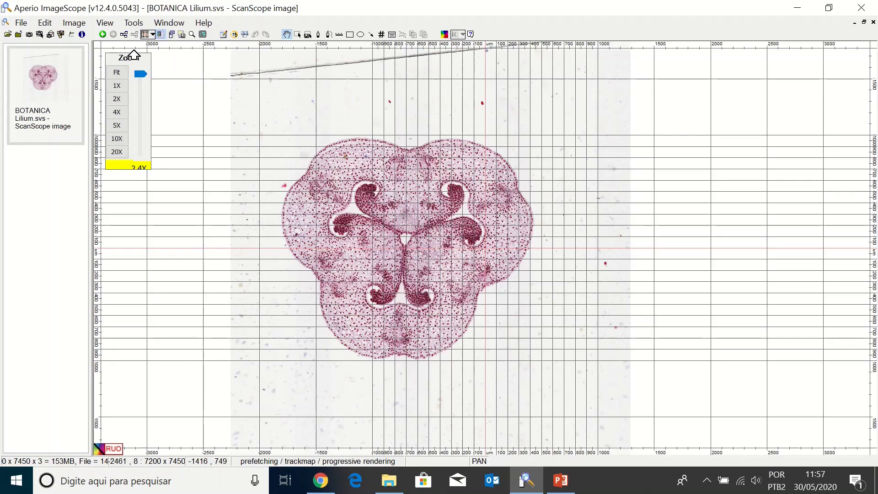
left_click(152, 35)
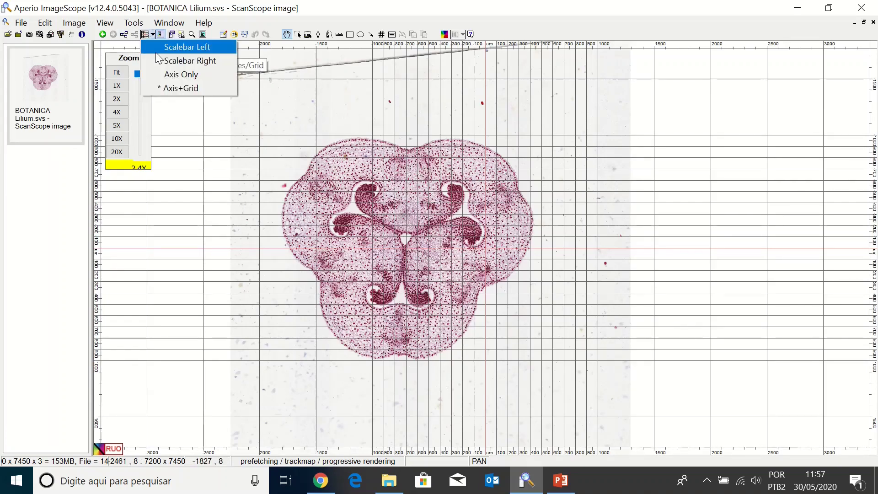
left_click(165, 76)
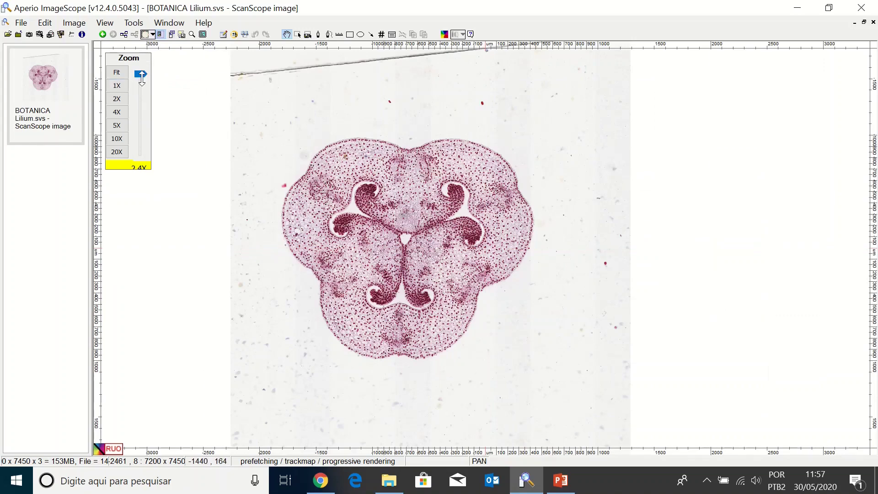
Try the zoom slider and hide it, and magnify the centre of the Lilium section before zooming back out.
mouse_move(142, 78)
left_mouse_down()
mouse_move(136, 170)
mouse_move(137, 73)
left_mouse_up()
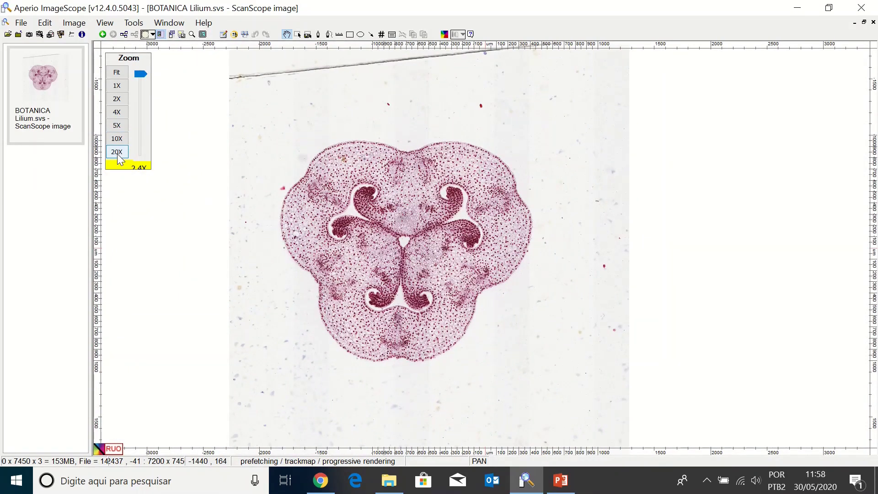
left_click(161, 34)
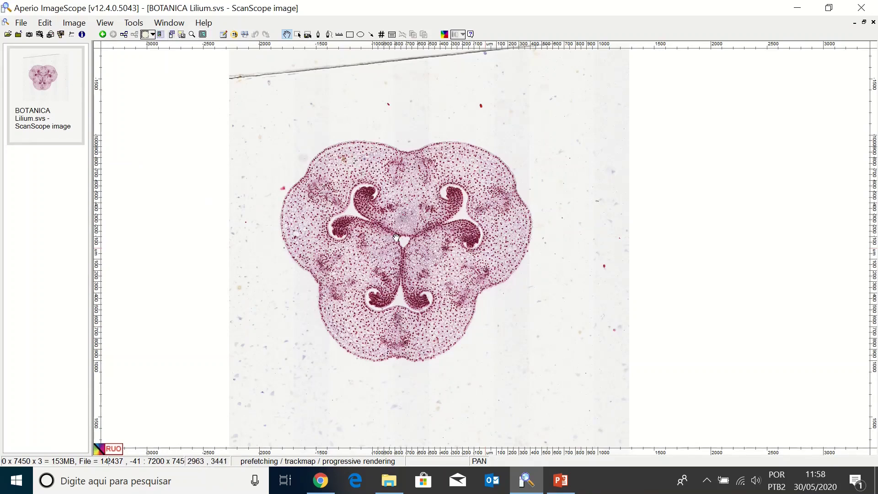
scroll(396, 238, "up", 4)
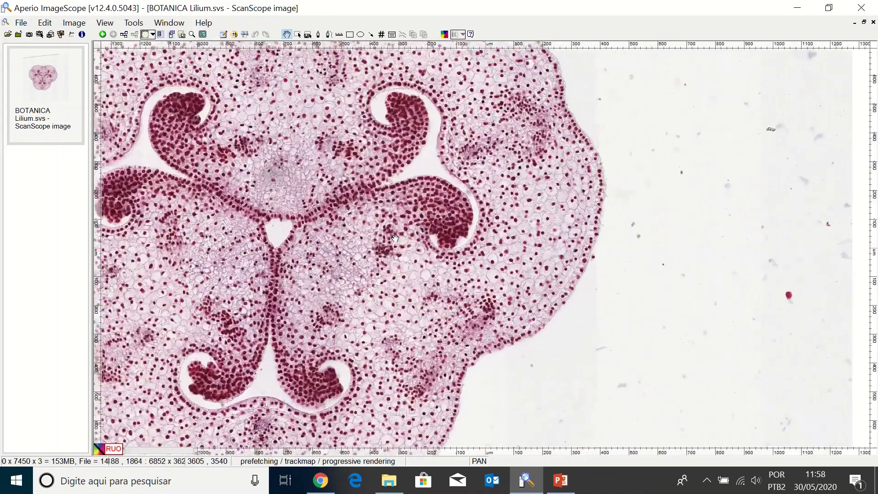
scroll(395, 238, "down", 4)
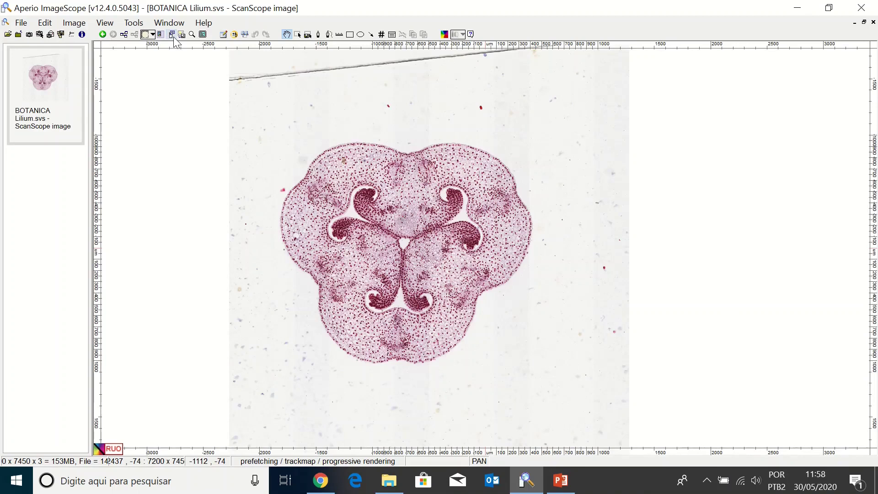
Display and hide the Lilium slide's label image and its thumbnail in turn, and show and hide the label once more.
left_click(174, 36)
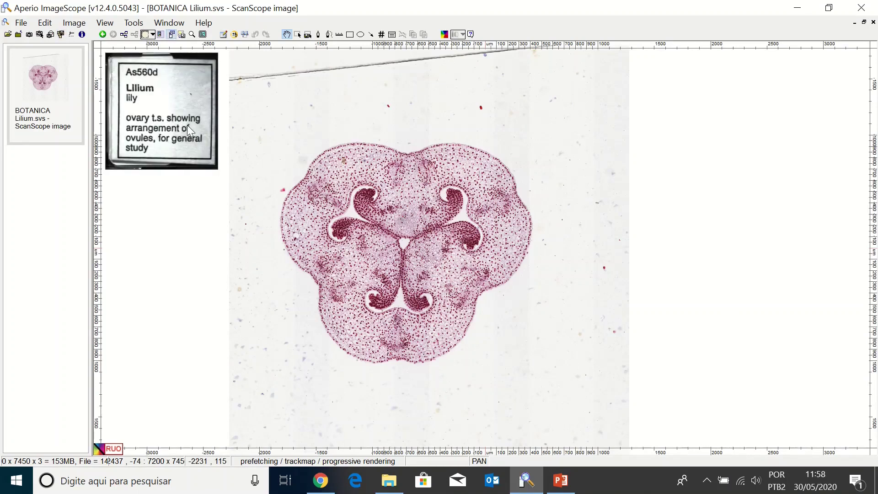
left_click(171, 35)
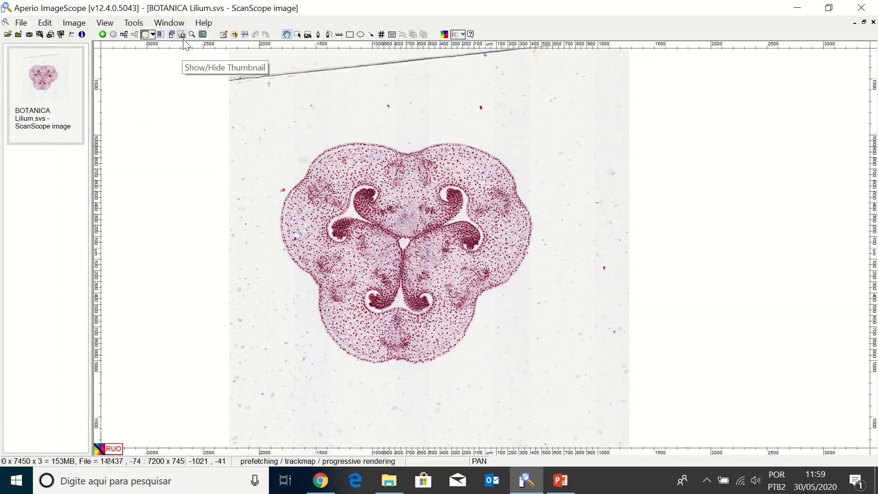
left_click(181, 34)
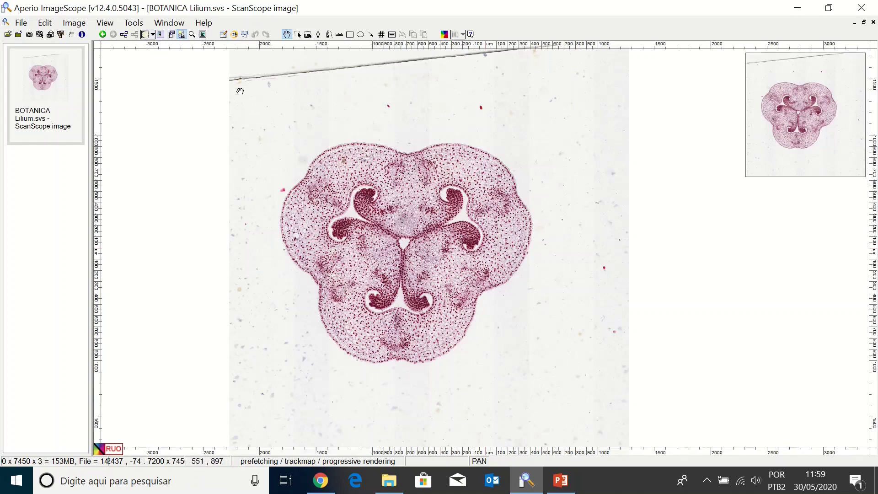
left_click(181, 36)
left_click(173, 36)
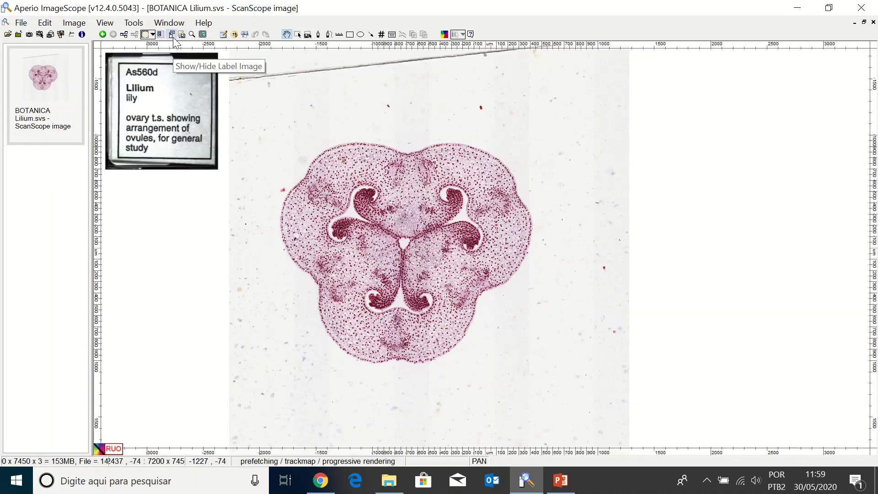
left_click(173, 36)
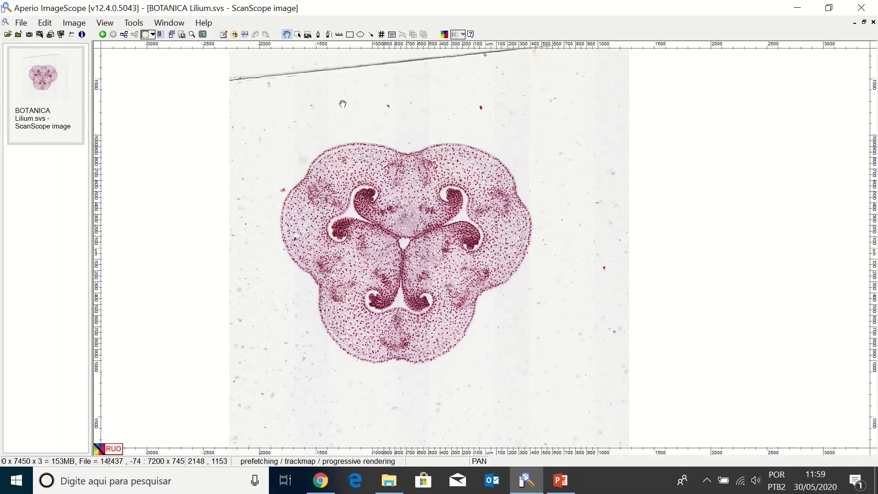
Magnify an ovule area of the section, show and hide the label image and thumbnail over it, and zoom back out to the whole section.
scroll(388, 172, "up", 5)
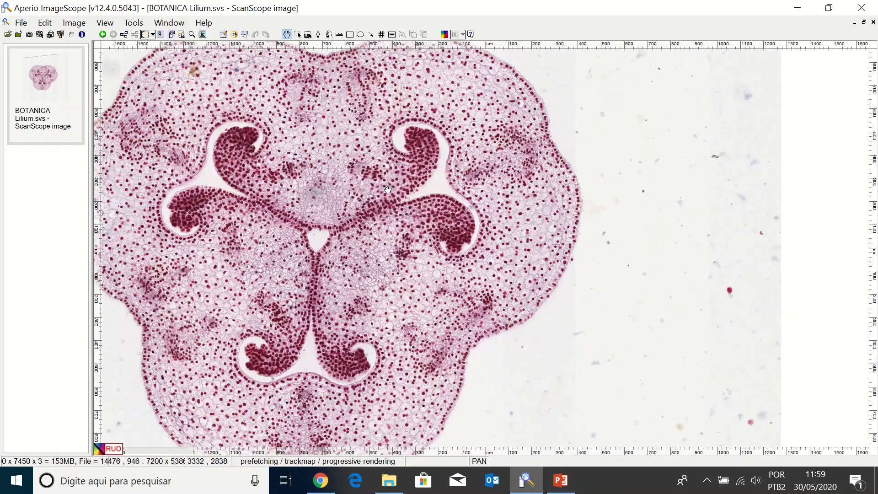
scroll(386, 189, "up", 2)
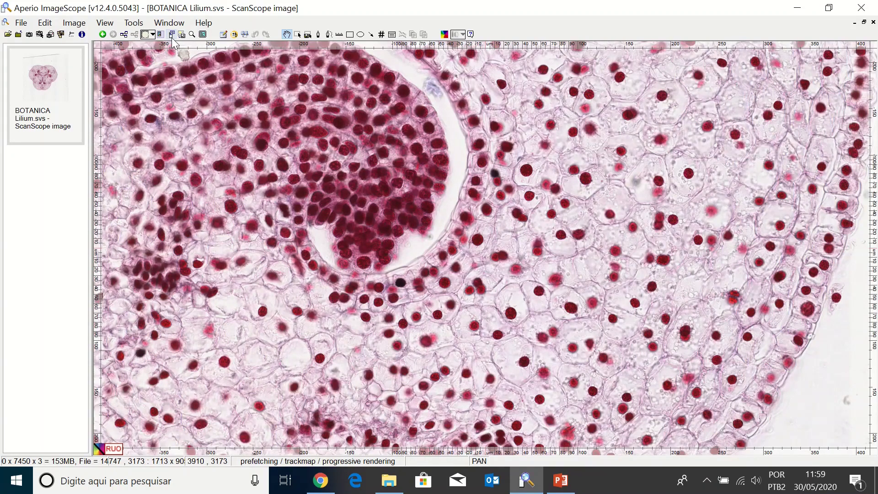
left_click(172, 35)
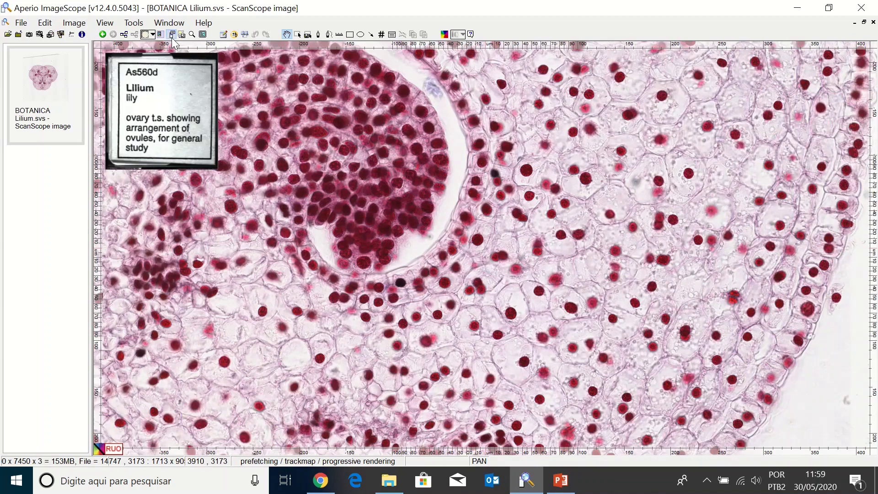
left_click(172, 34)
left_click(182, 35)
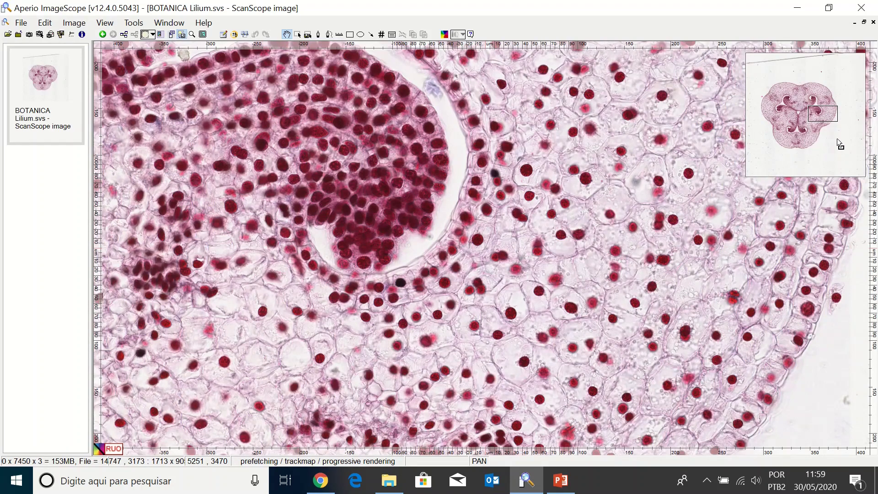
left_click(182, 35)
scroll(322, 185, "down", 1)
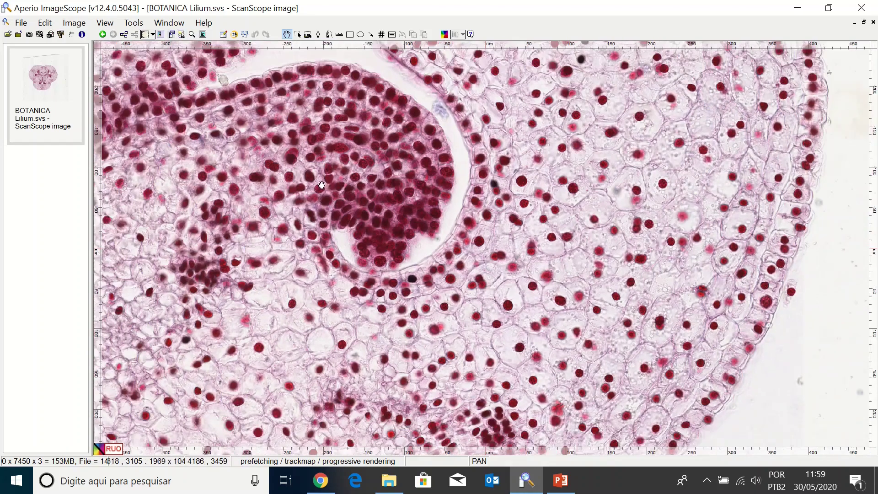
scroll(320, 181, "down", 4)
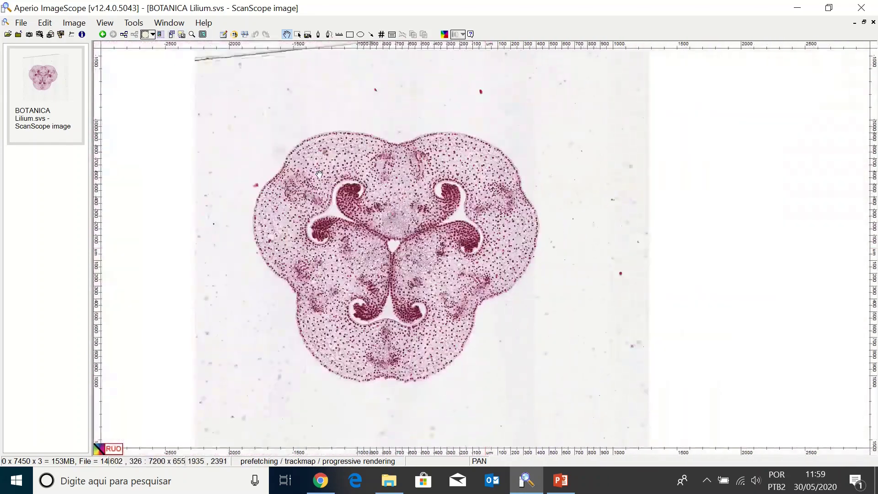
scroll(319, 174, "up", 1)
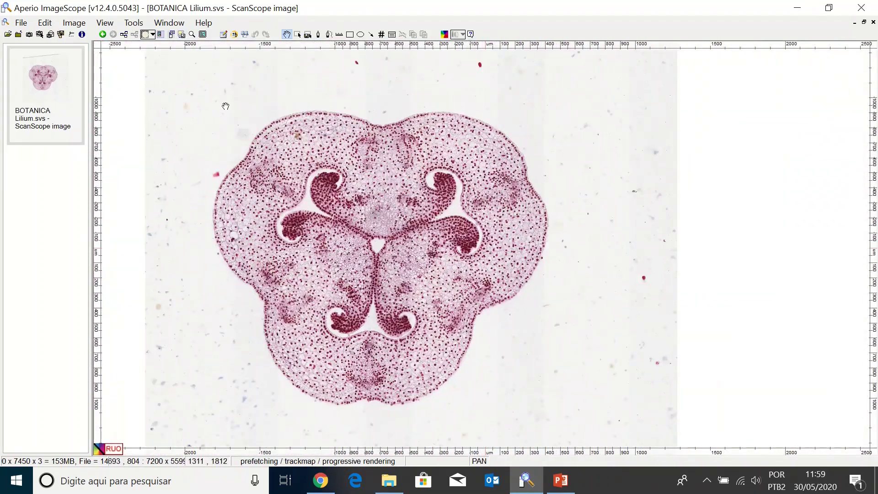
Show the magnifier inset and change the overlay to Scalebar Left, switching it to Scalebar Right.
left_click(192, 35)
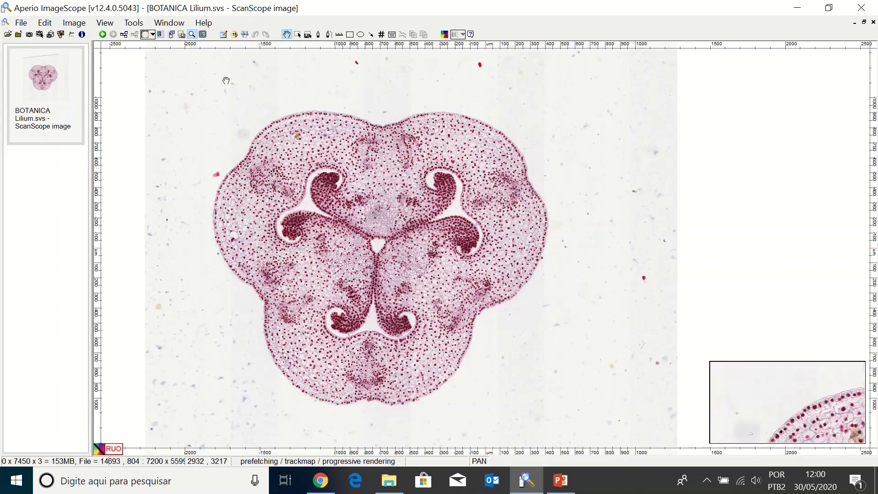
left_click(154, 35)
left_click(154, 36)
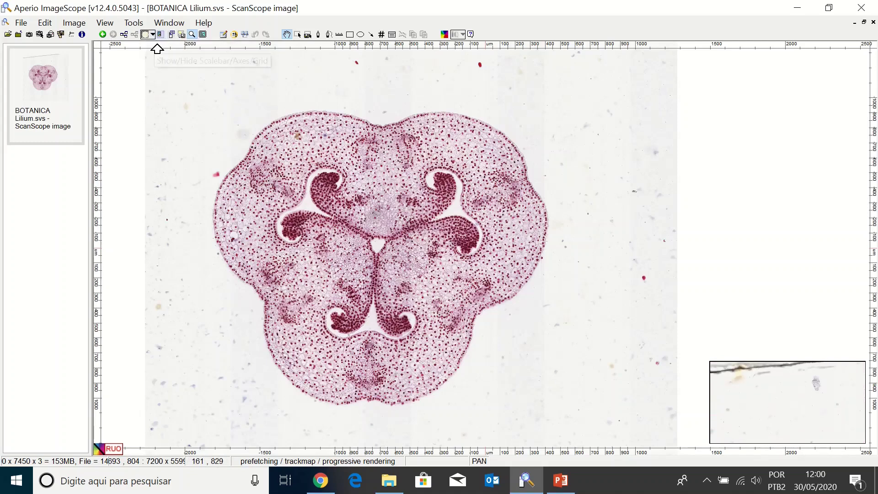
left_click(154, 37)
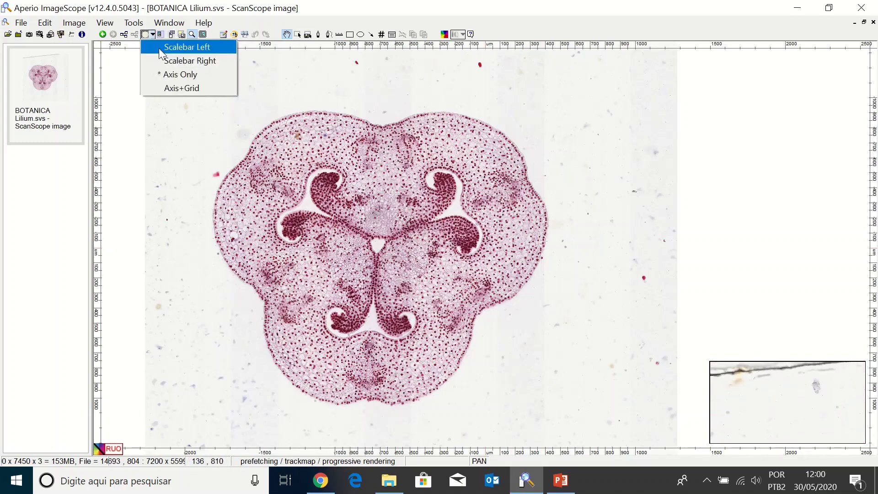
left_click(158, 48)
left_click(153, 37)
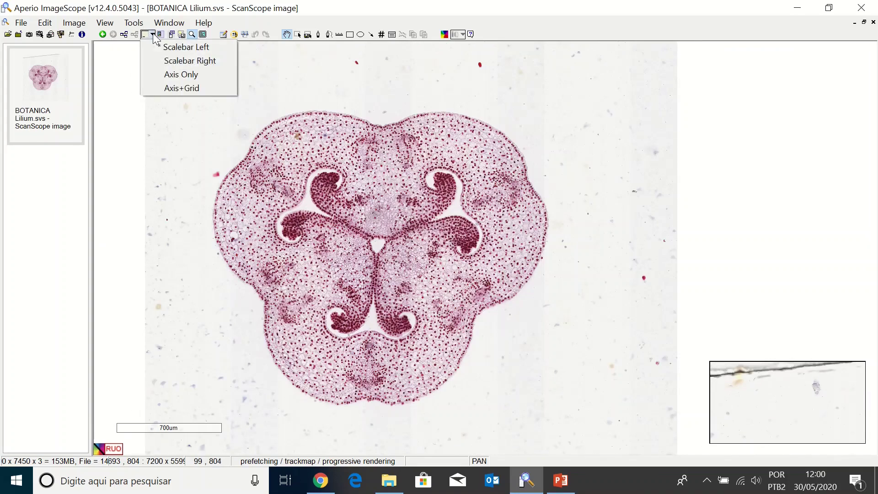
left_click(153, 37)
left_click(155, 37)
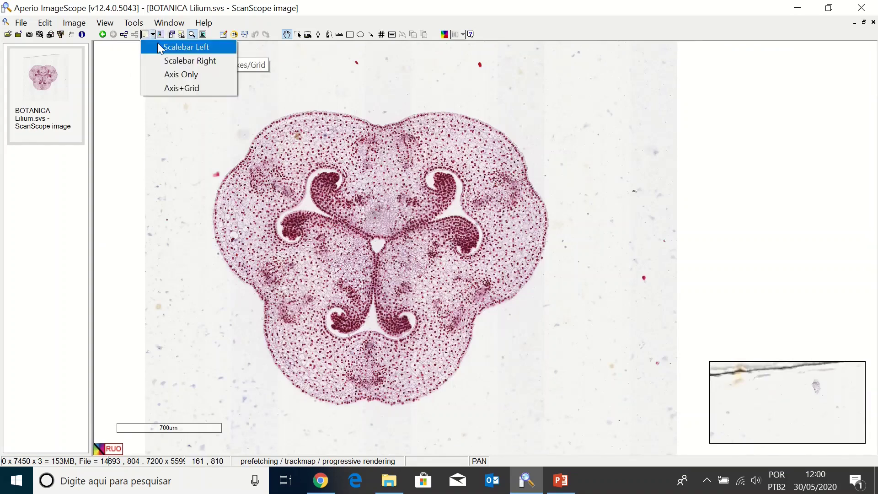
left_click(162, 61)
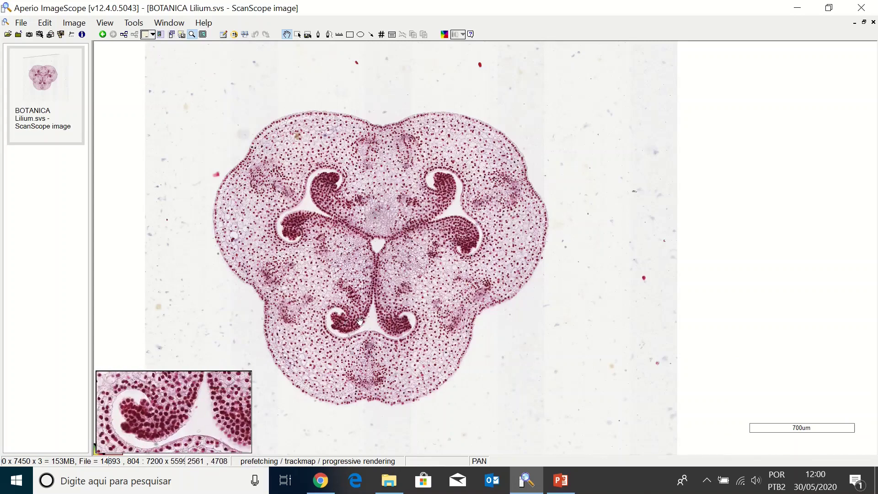
Zoom in and out of the Lilium section to compare the scale bar and magnifier inset at different magnifications.
scroll(344, 315, "down", 1)
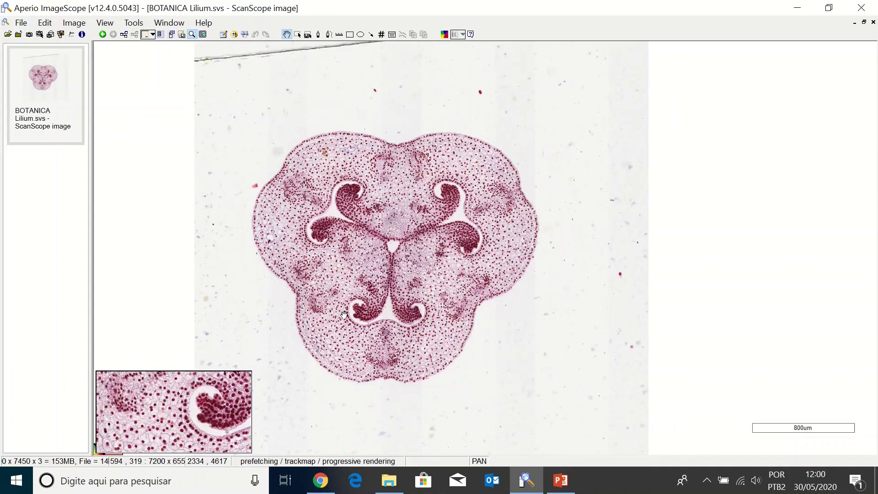
scroll(344, 315, "up", 2)
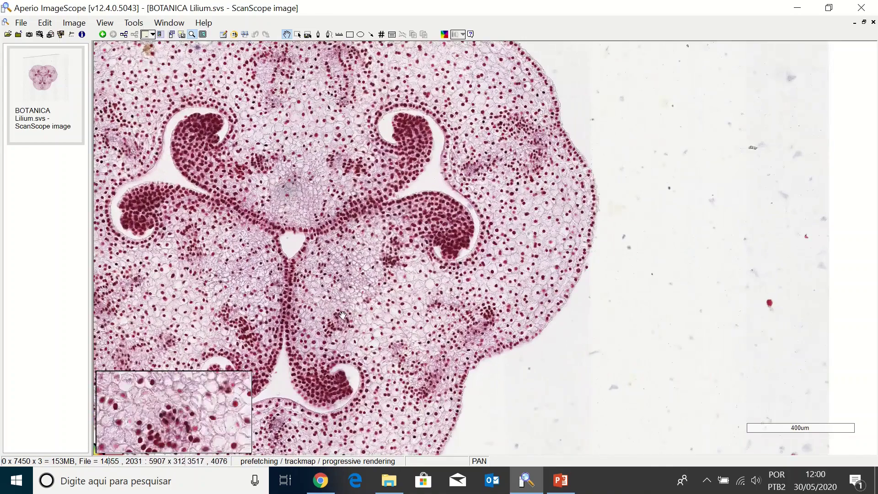
scroll(342, 315, "down", 3)
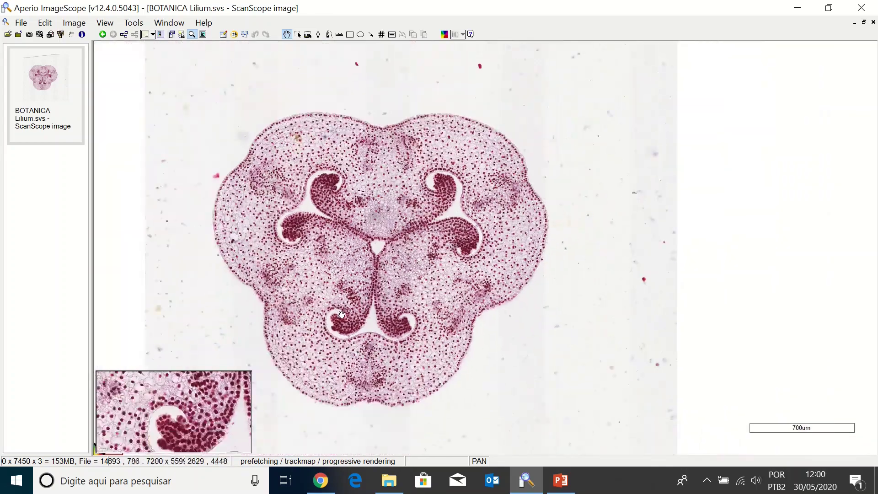
scroll(341, 315, "up", 4)
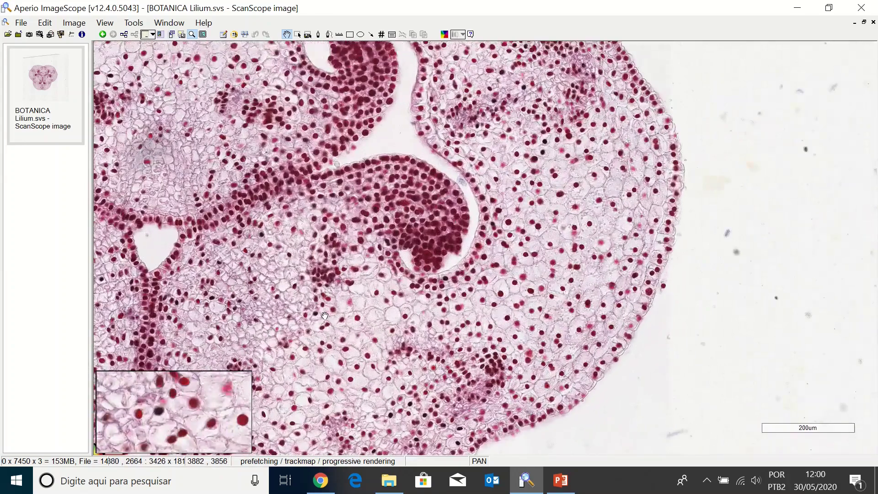
scroll(325, 316, "down", 3)
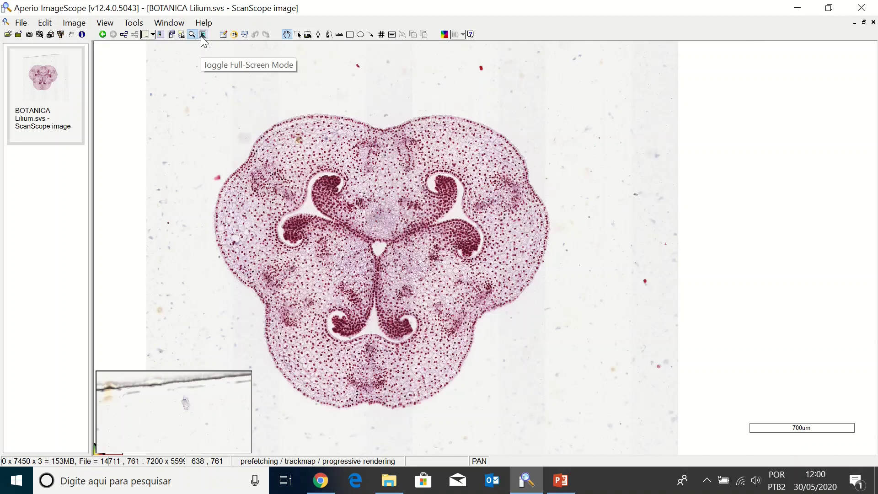
View the slide in full-screen mode, return to the normal window, and pan and zoom the section to inspect it with the magnifier.
left_click(203, 36)
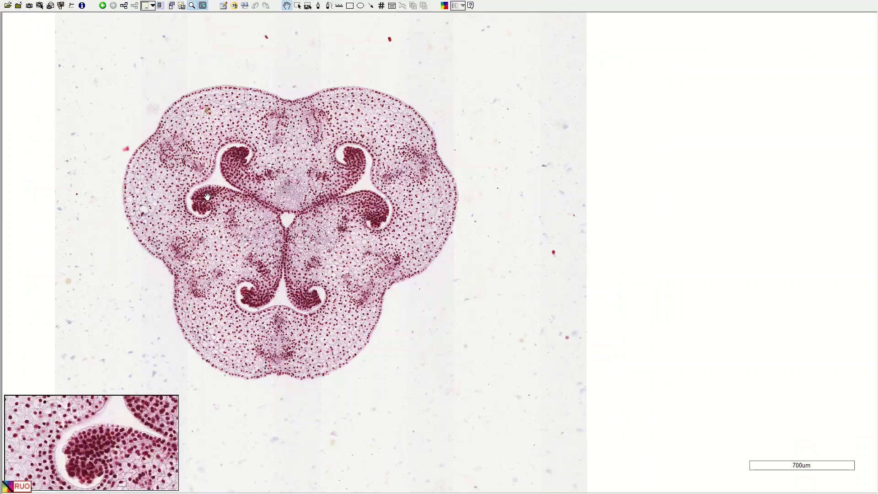
left_click(202, 5)
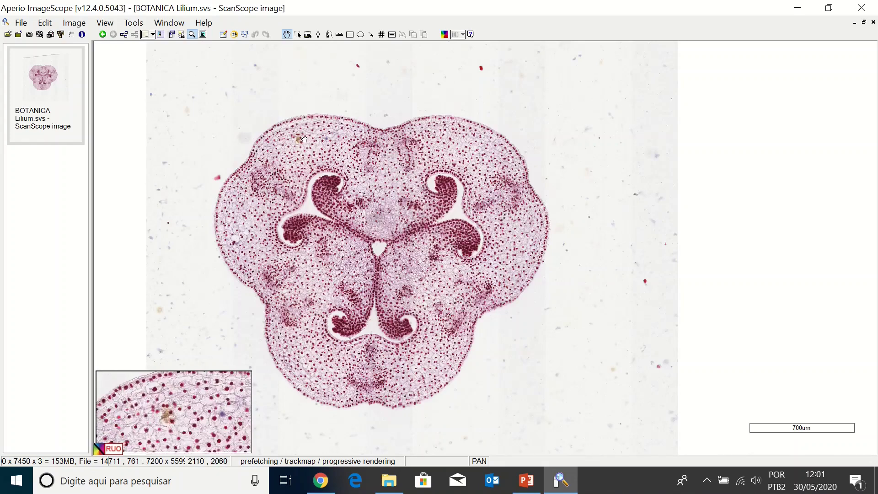
left_click_drag(307, 138, 288, 126)
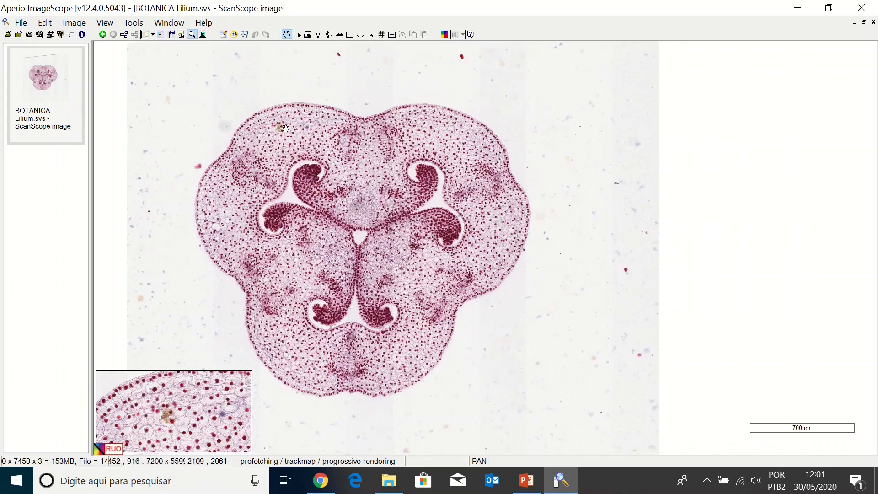
scroll(331, 161, "down", 2)
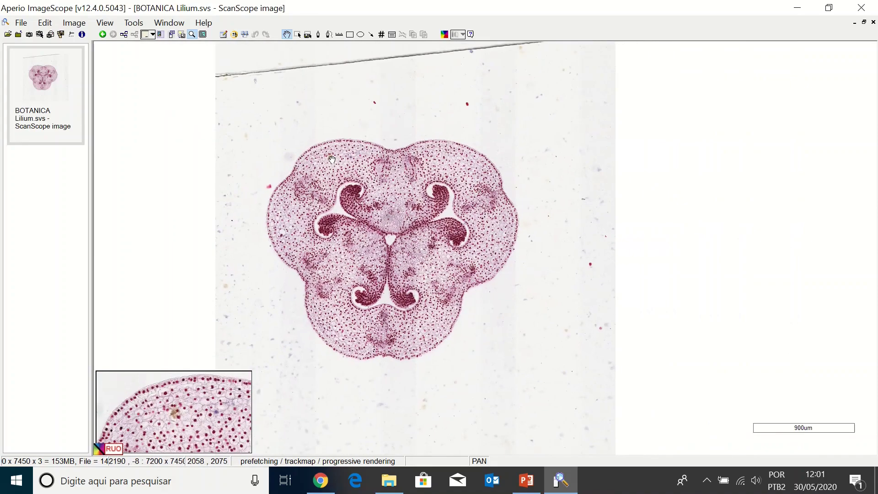
scroll(332, 160, "up", 4)
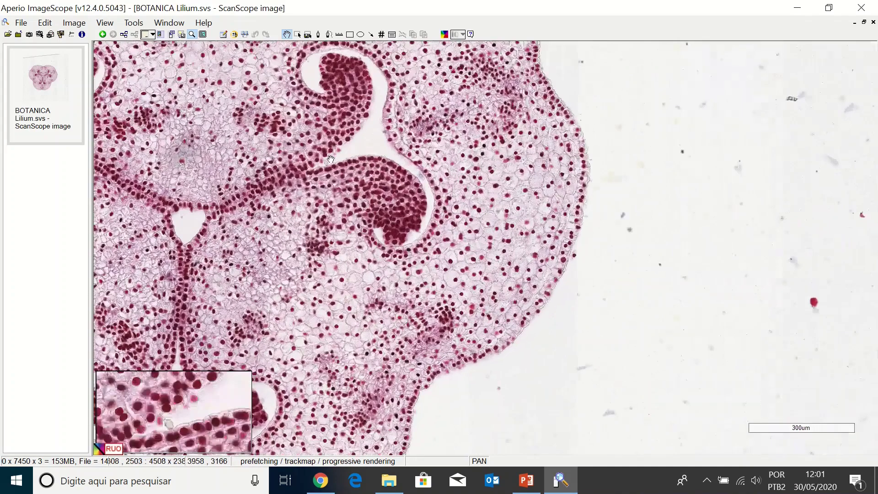
scroll(331, 159, "down", 3)
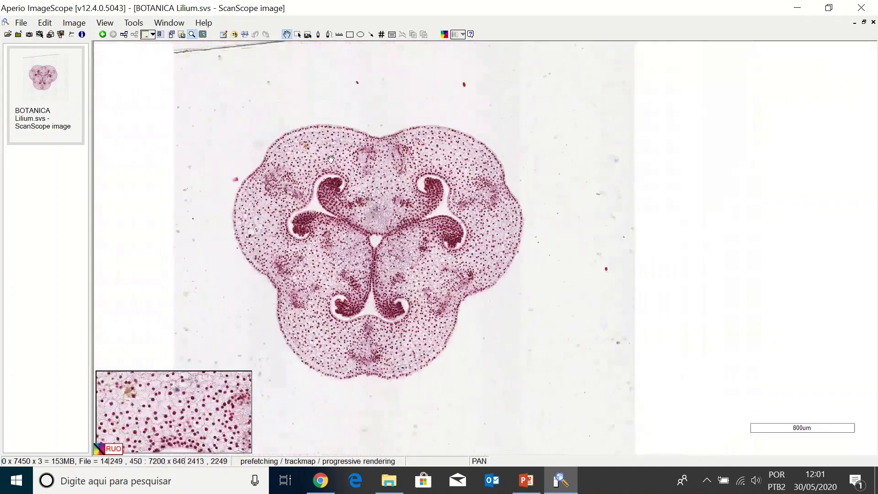
Enlarge the area between an ovule and the section's centre with the Zoom tool, and repeatedly mark smaller areas beneath the ovule for closer inspection.
left_click(297, 35)
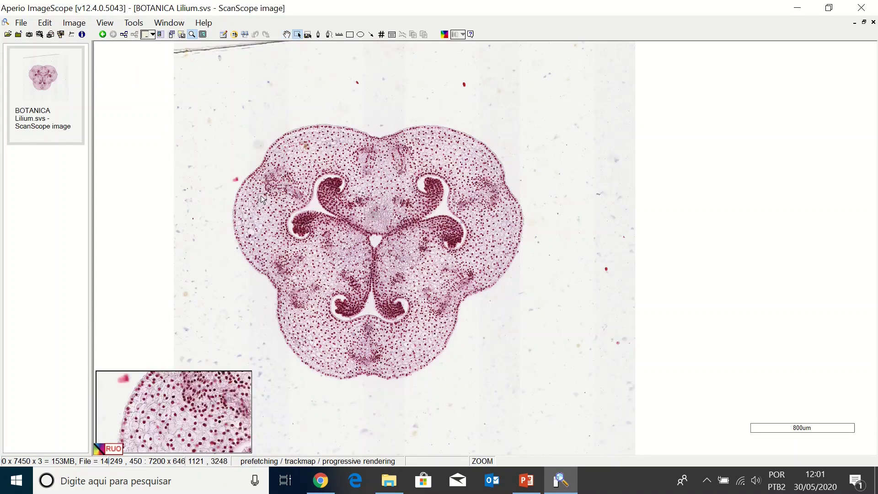
left_click_drag(306, 234, 406, 281)
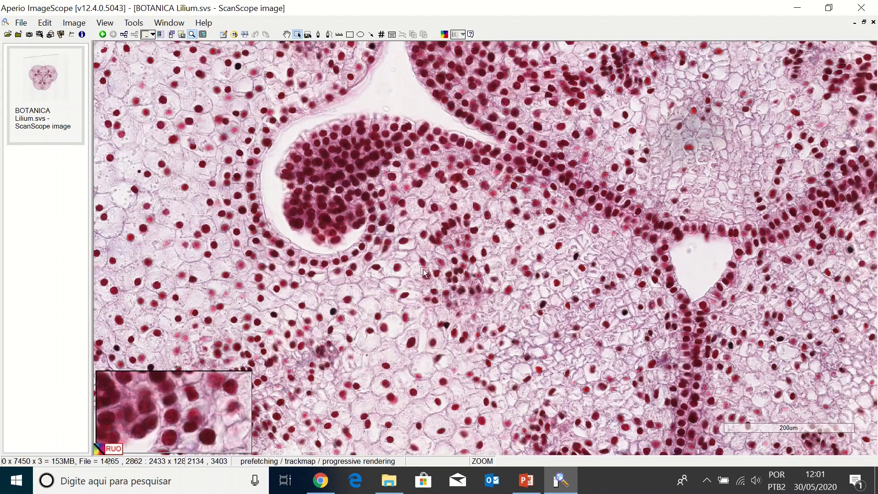
left_click_drag(374, 216, 460, 295)
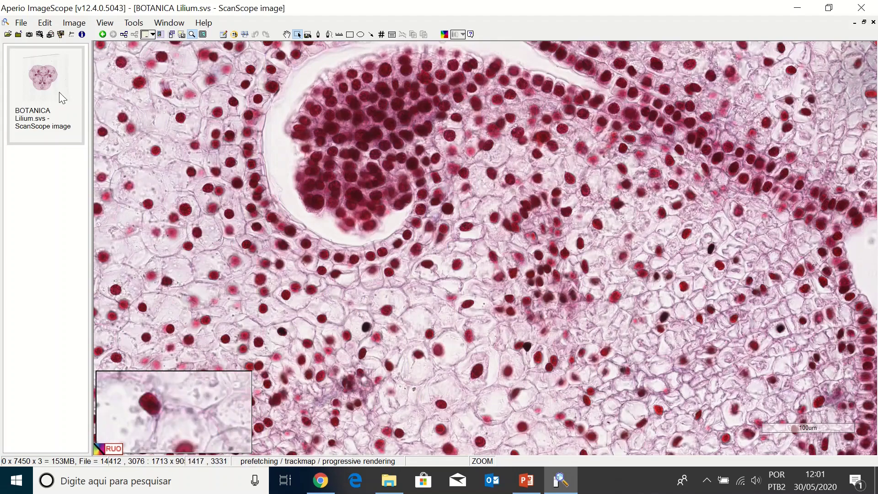
left_click_drag(399, 230, 486, 330)
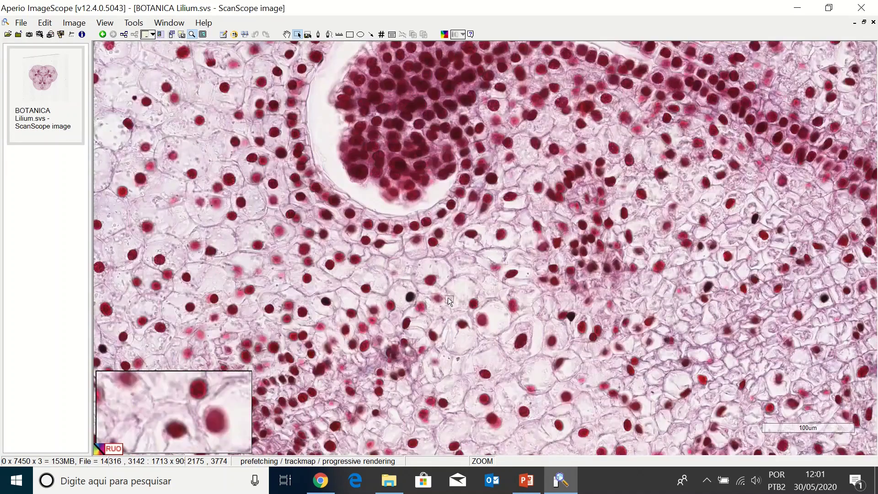
left_click_drag(417, 246, 496, 325)
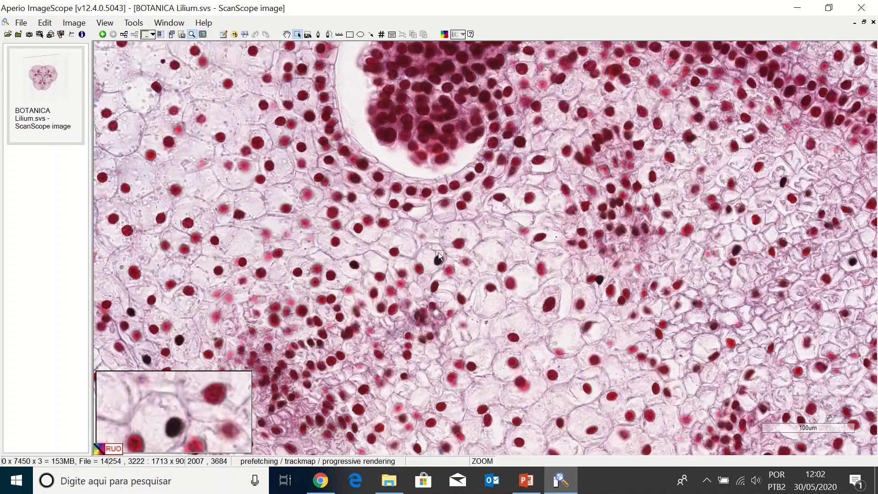
left_click_drag(439, 253, 490, 314)
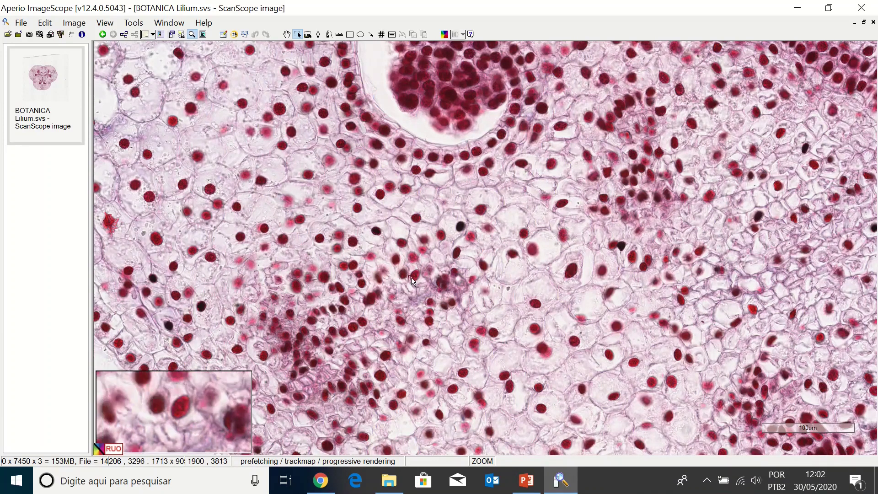
Mark an area of cells beside the ovule with the Extract tool, review the Extract Image Region settings, and close them without extracting.
left_click_drag(410, 277, 484, 248)
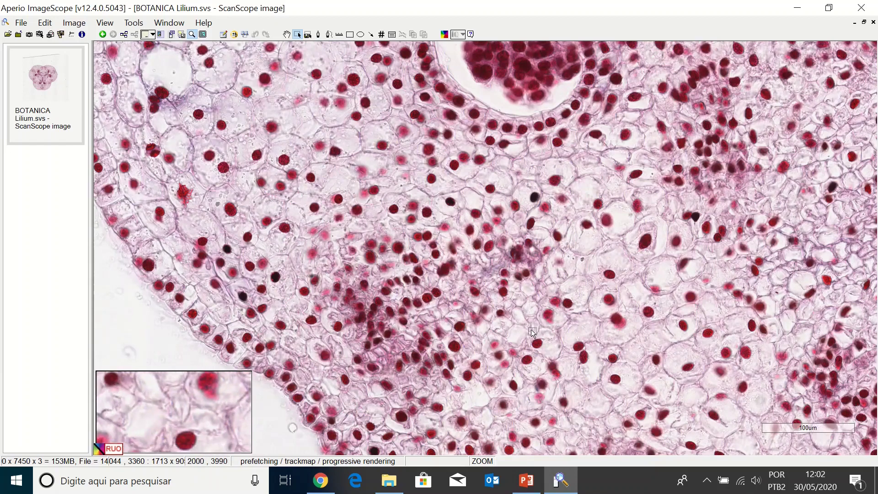
left_click(307, 35)
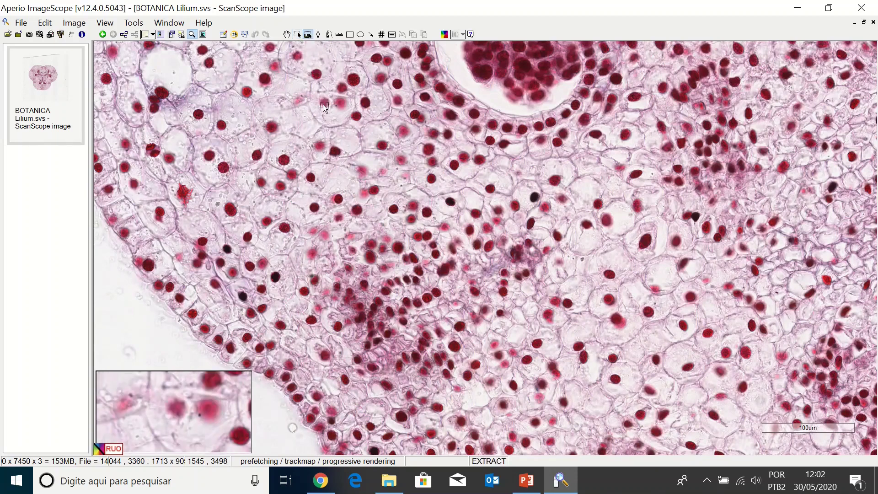
left_click_drag(323, 107, 402, 189)
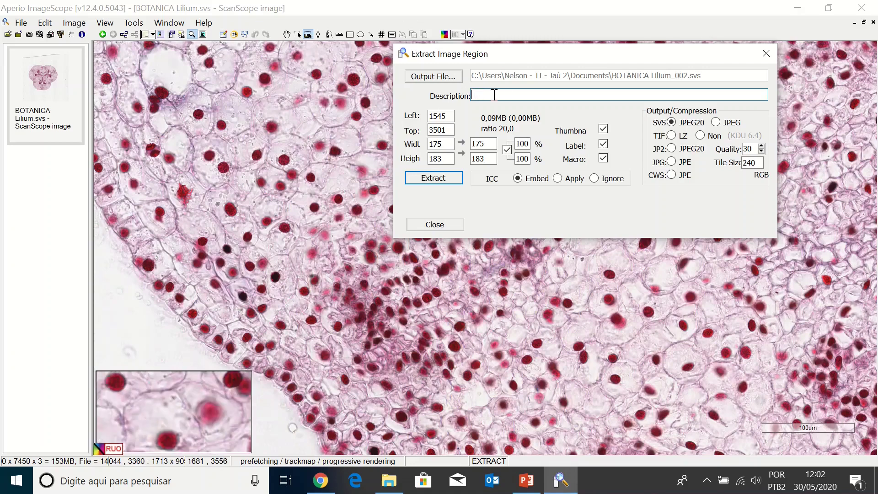
left_click(505, 146)
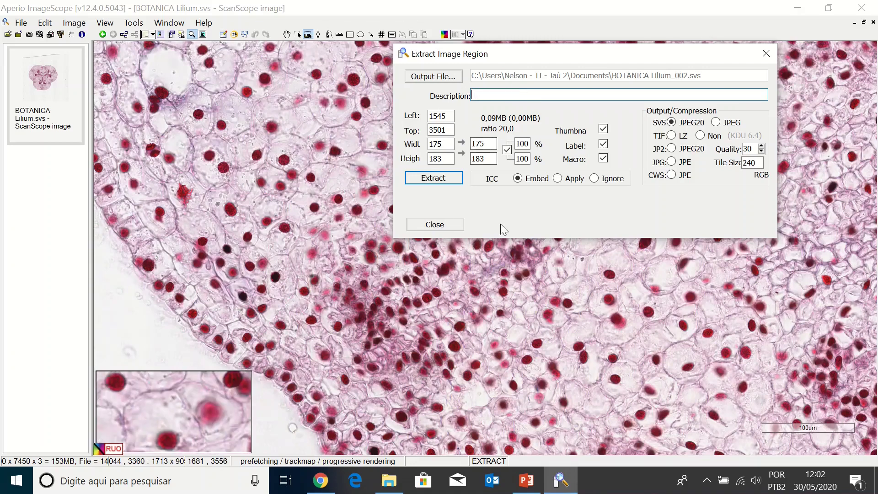
left_click(439, 224)
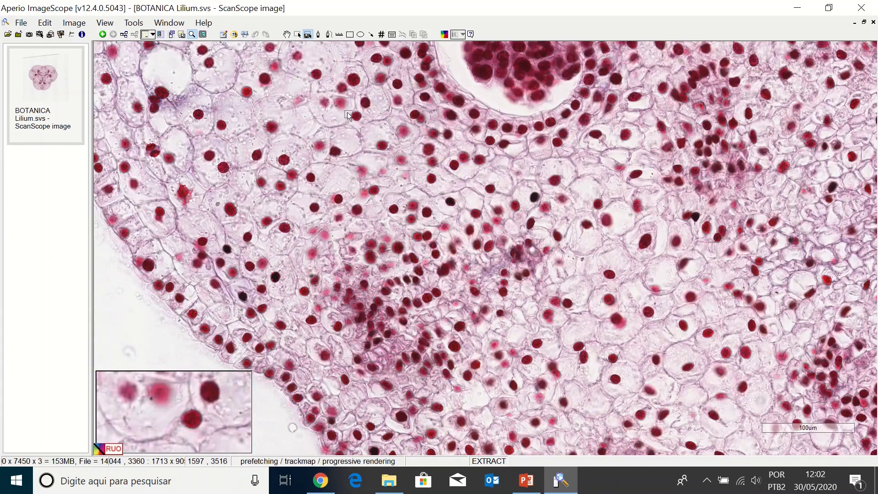
scroll(488, 173, "down", 1)
scroll(488, 172, "down", 3)
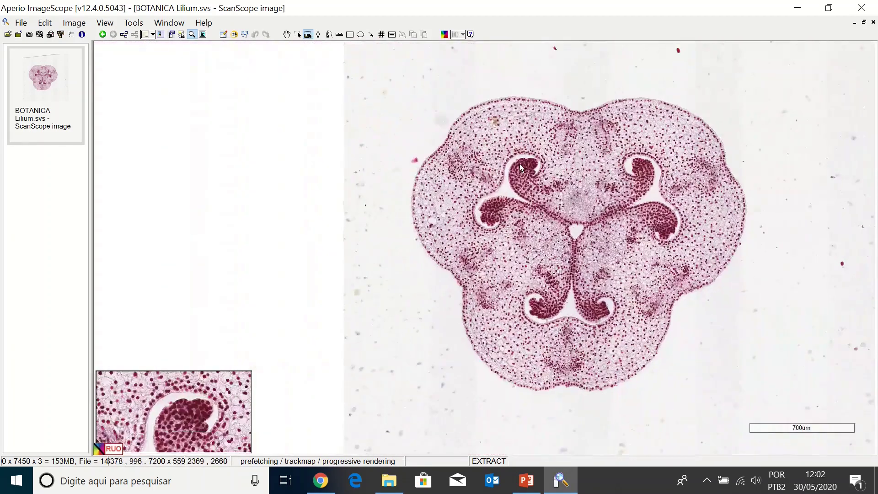
left_click_drag(421, 169, 526, 170)
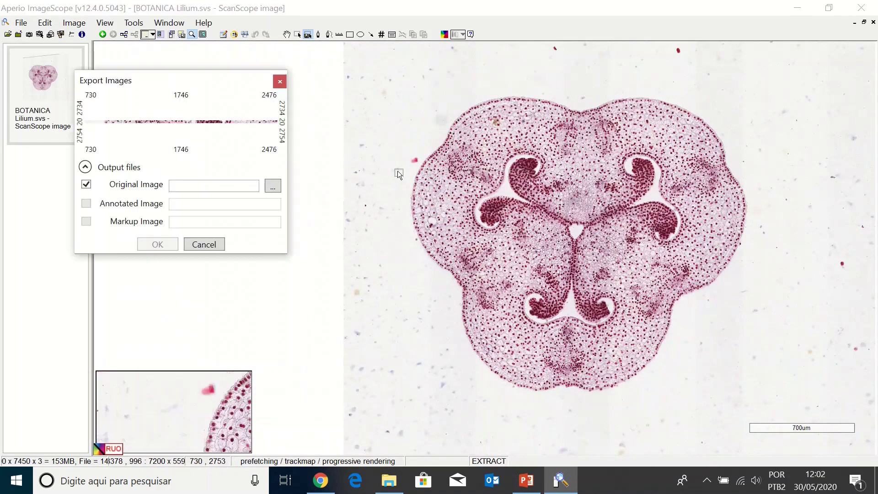
left_click(204, 244)
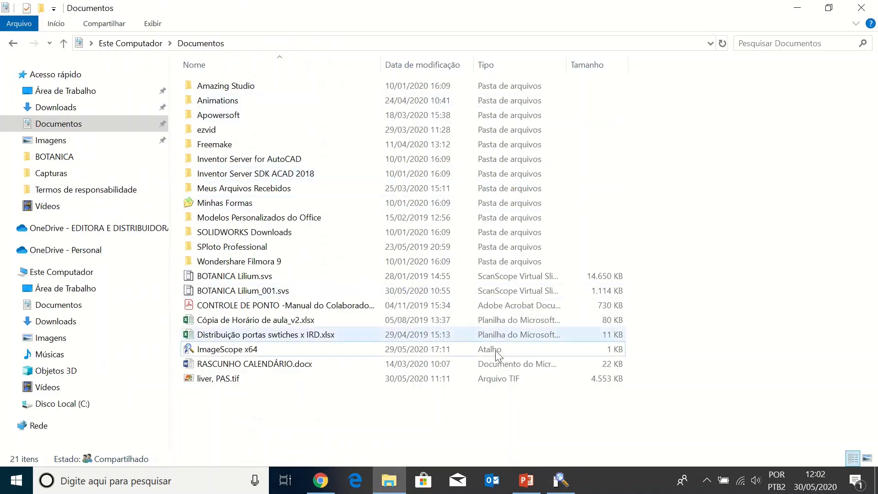
left_click(551, 471)
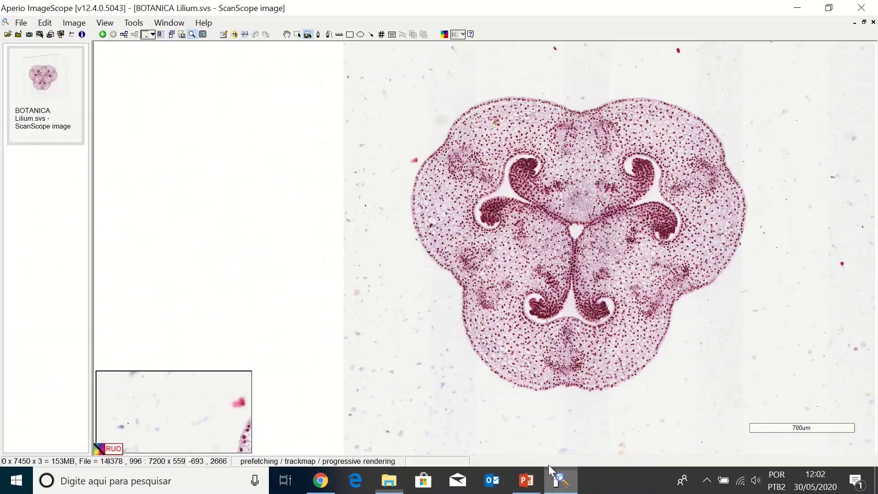
Outline a small closed freehand area with the Pen tool in the tissue between the left and lower-left ovules.
left_click(286, 34)
left_click_drag(528, 132, 340, 125)
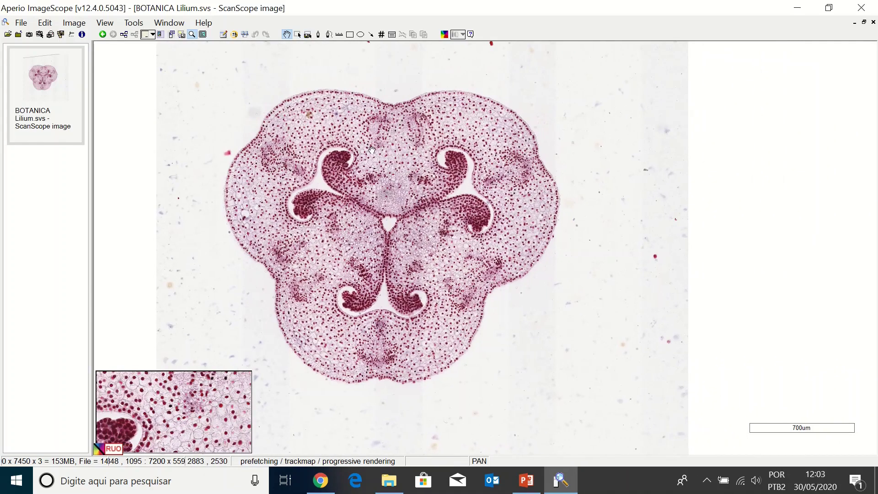
left_click(319, 36)
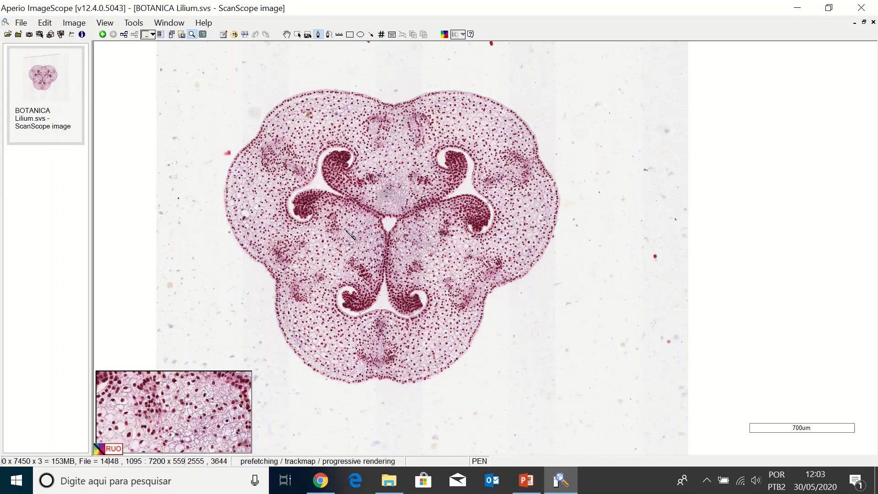
mouse_move(347, 231)
left_mouse_down()
mouse_move(320, 254)
mouse_move(331, 269)
mouse_move(347, 230)
left_mouse_up()
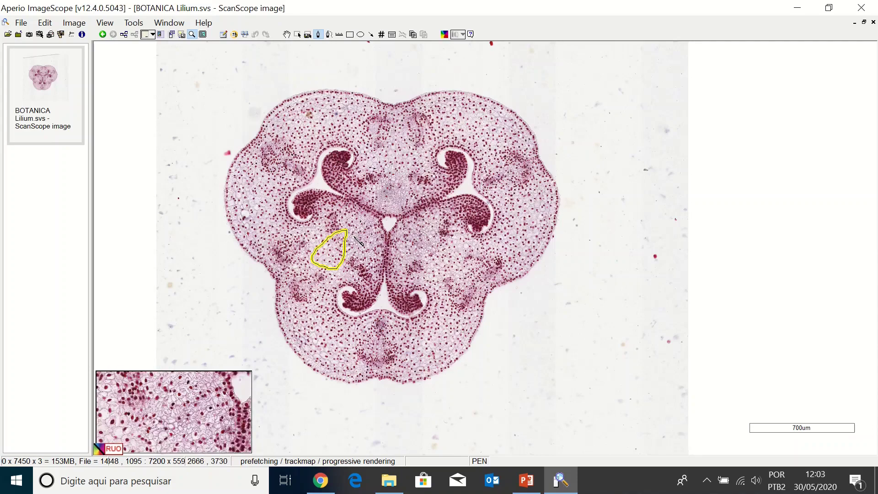
Draw a larger closed outline with the Negative Pen tool around the existing freehand area.
scroll(346, 254, "down", 1)
scroll(346, 254, "up", 3)
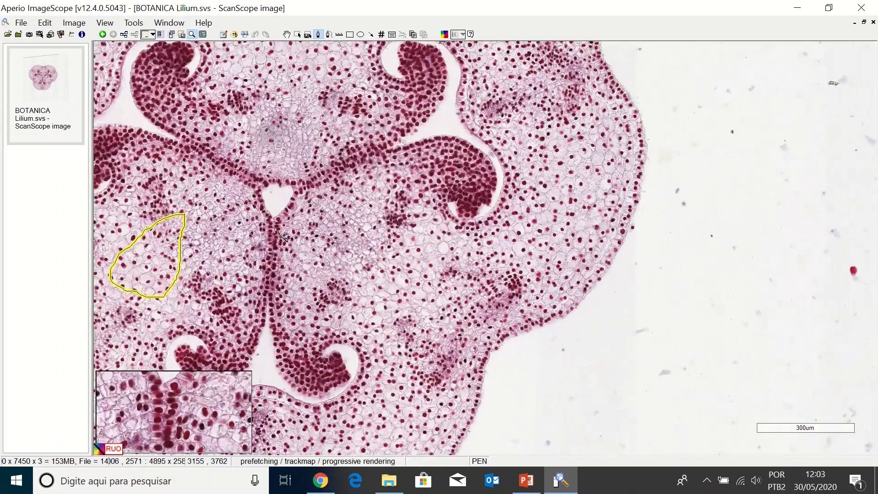
left_click(286, 34)
left_click_drag(321, 142, 533, 155)
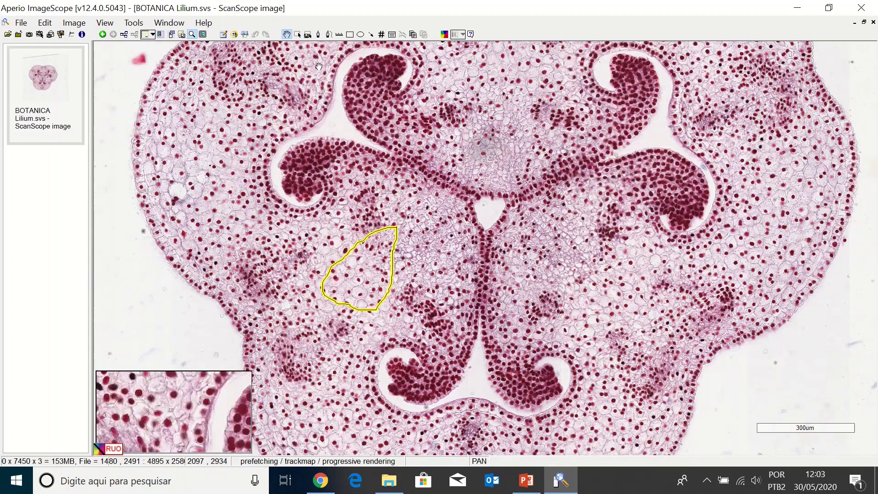
left_click(328, 38)
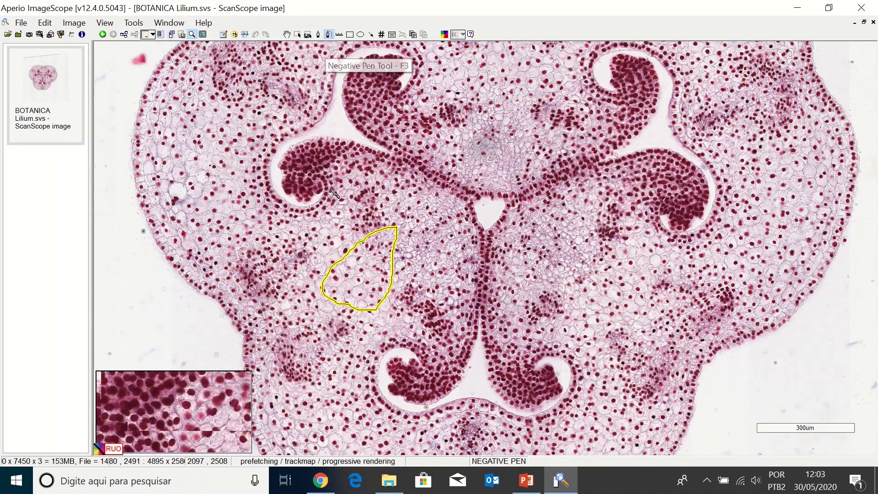
mouse_move(339, 205)
left_mouse_down()
mouse_move(404, 207)
mouse_move(463, 232)
mouse_move(461, 282)
mouse_move(425, 329)
mouse_move(323, 295)
mouse_move(333, 214)
mouse_move(341, 206)
left_mouse_up()
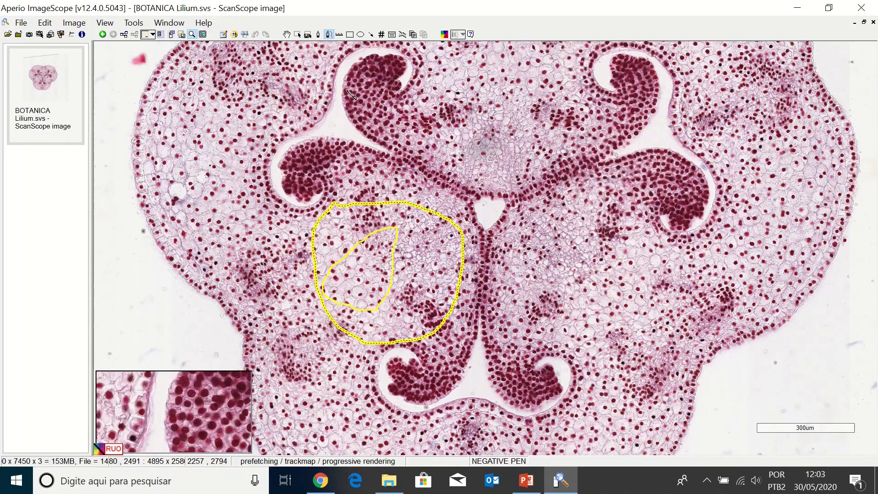
Measure the span across the two upper ovules with the Ruler and draw a rectangle around the central cavity and the tissue above it.
left_click(338, 36)
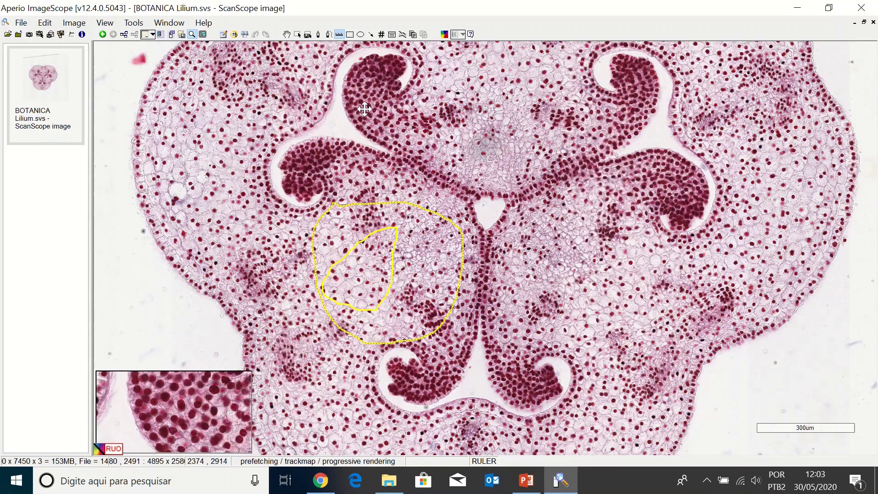
left_click_drag(347, 106, 650, 104)
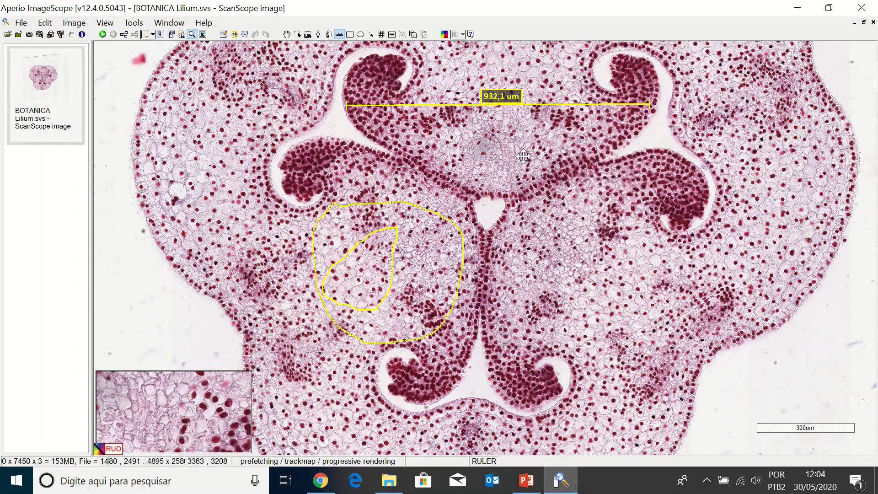
left_click(350, 34)
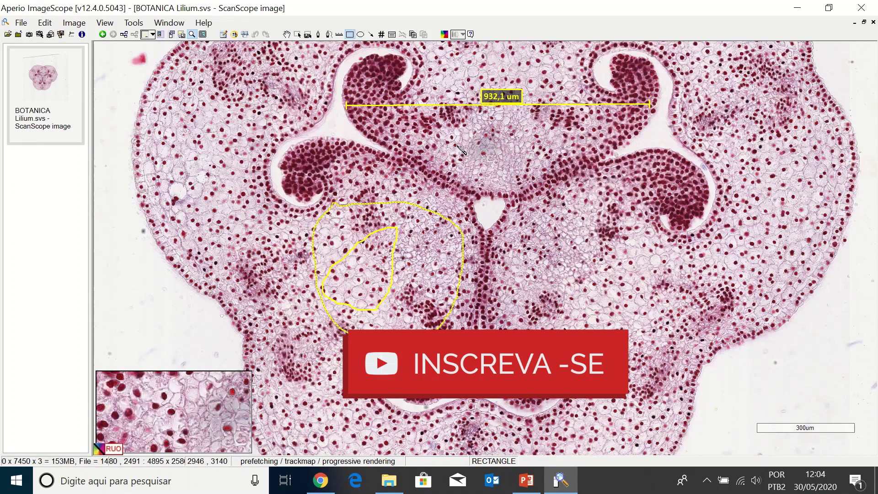
left_click_drag(455, 145, 592, 229)
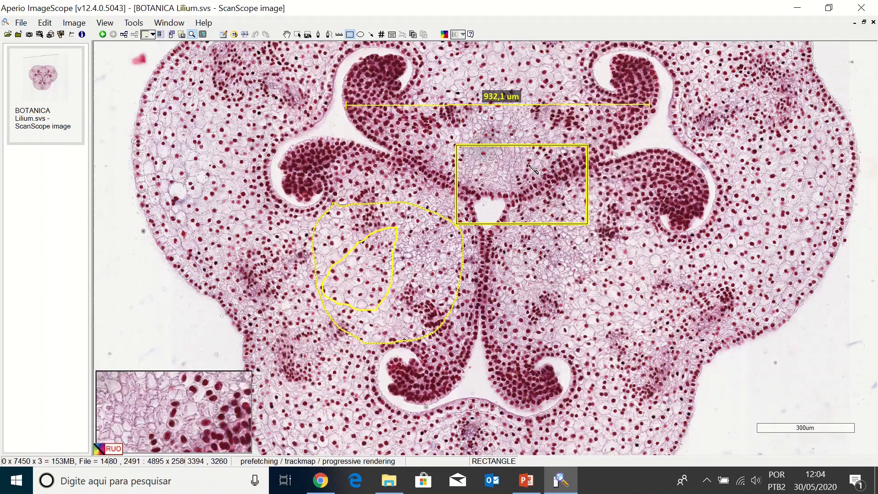
Draw an ellipse over the left ovule and its outer tissue, and add arrows pointing at the tissue beside the central cavity.
left_click(360, 35)
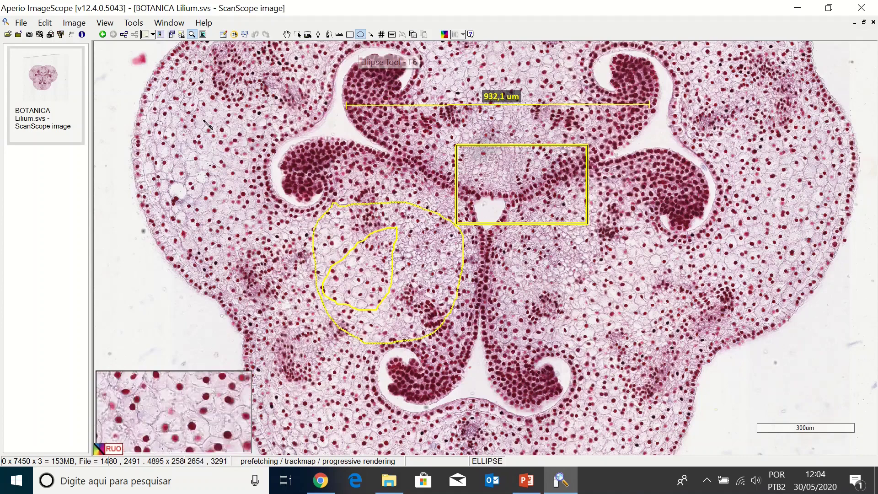
left_click_drag(192, 114, 328, 255)
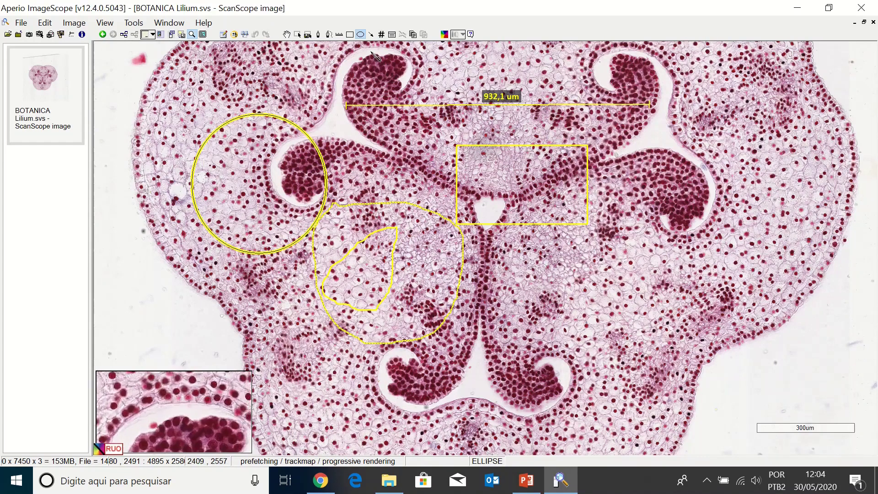
left_click(371, 35)
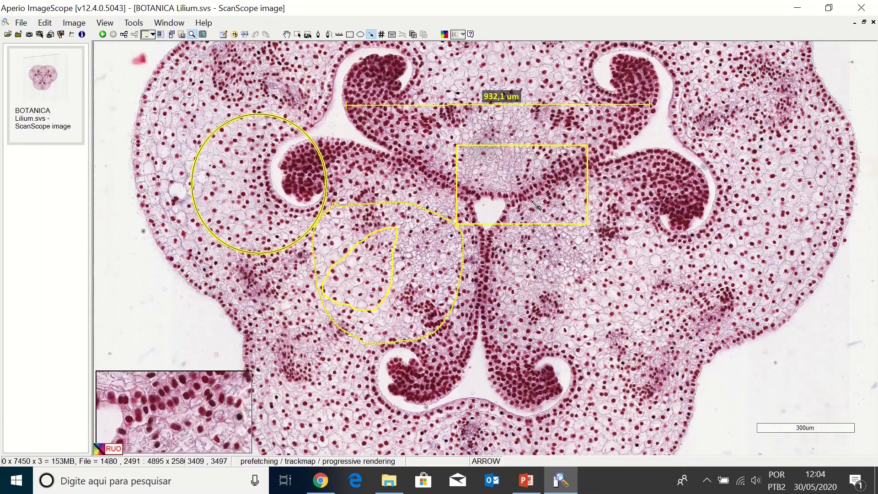
left_click_drag(531, 202, 525, 294)
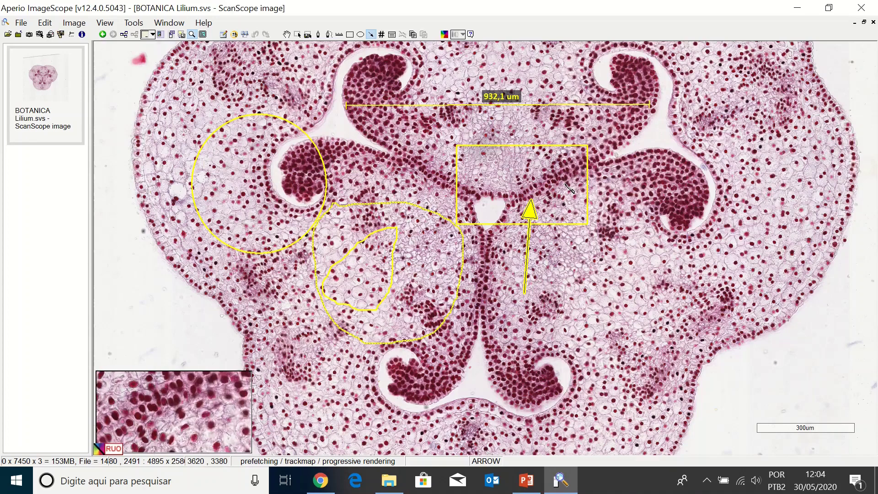
mouse_move(566, 184)
left_mouse_down()
mouse_move(580, 184)
mouse_move(579, 162)
mouse_move(721, 88)
left_mouse_up()
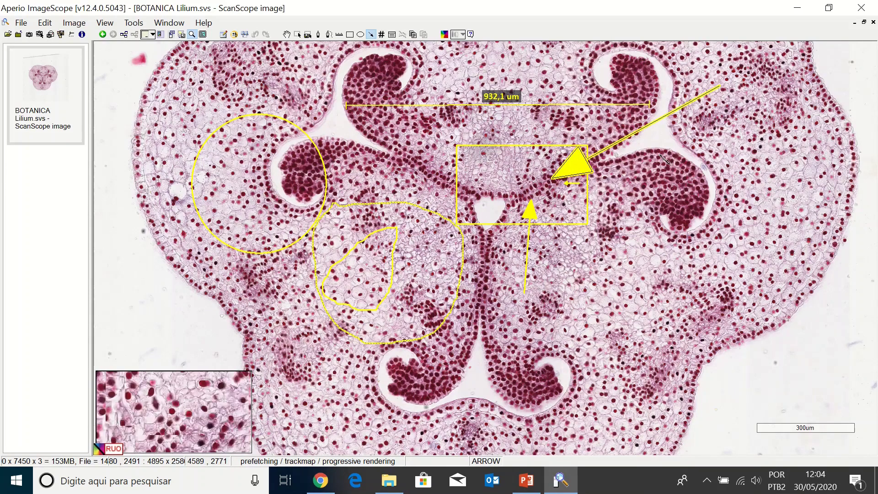
Place three Counter markers in the right half of the section, from the right ovule down towards the lower lobe.
left_click(381, 37)
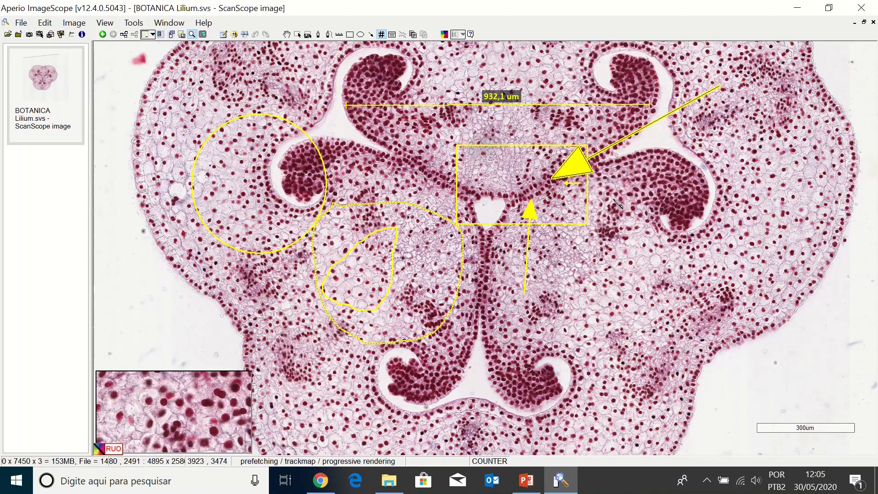
left_click(639, 184)
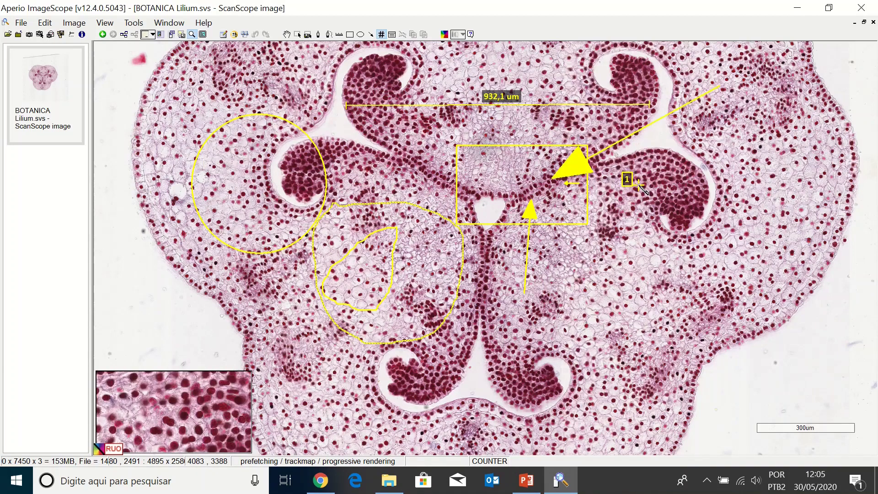
left_click(612, 252)
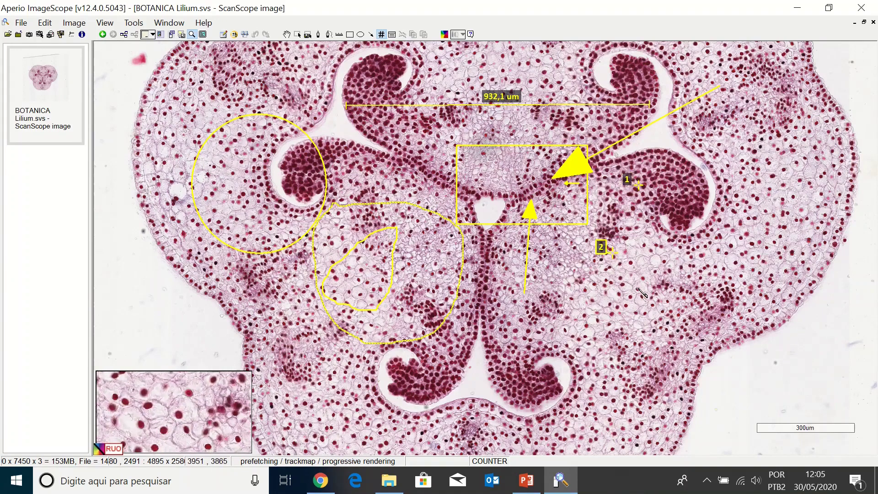
left_click(655, 298)
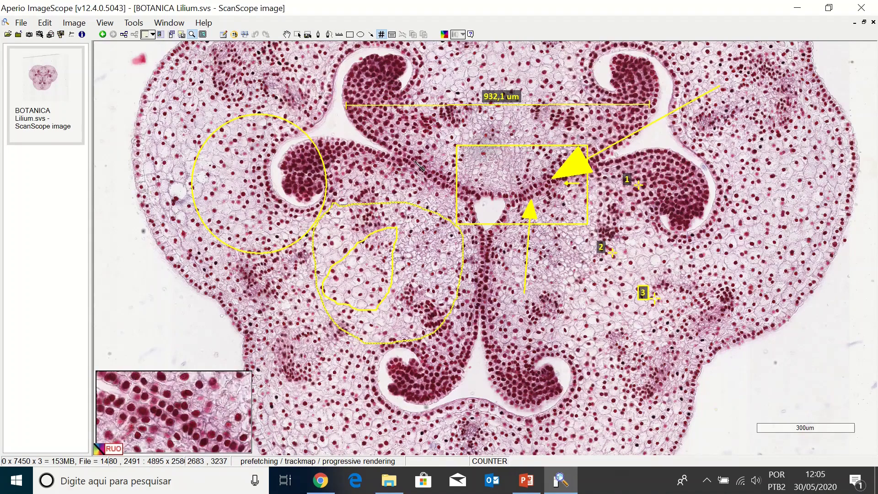
Activate the Report Region tool.
left_click(392, 36)
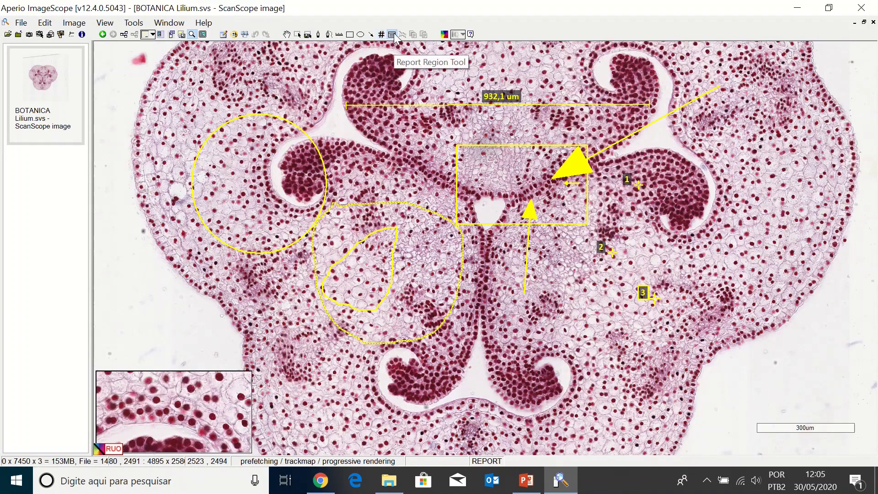